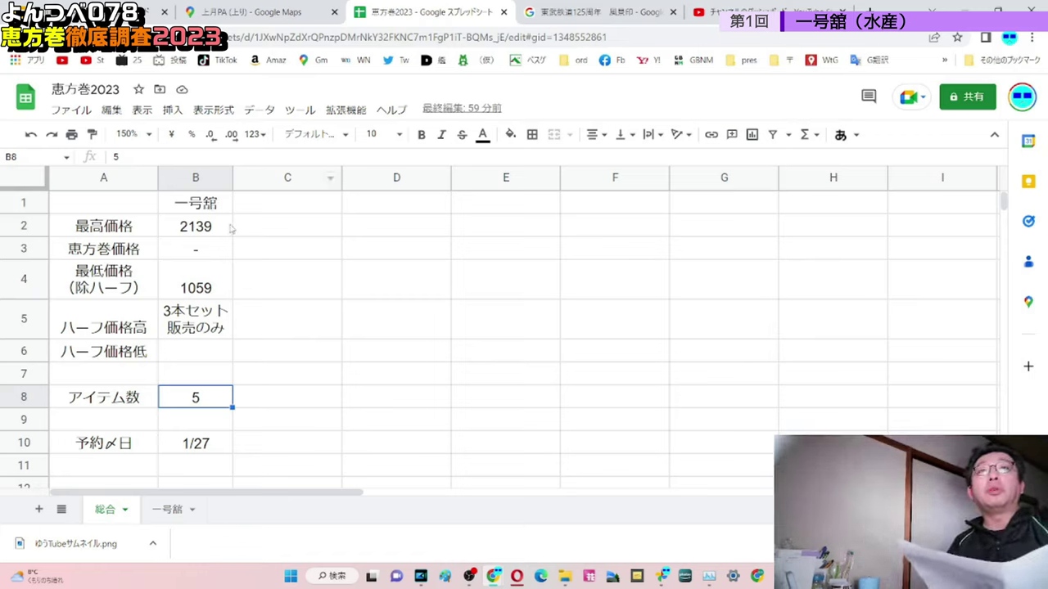
Review 一号舘's price entries on the 総合 sheet, from 最高価格 down to ハーフ価格高
left_click(223, 229)
left_click_drag(213, 253, 208, 283)
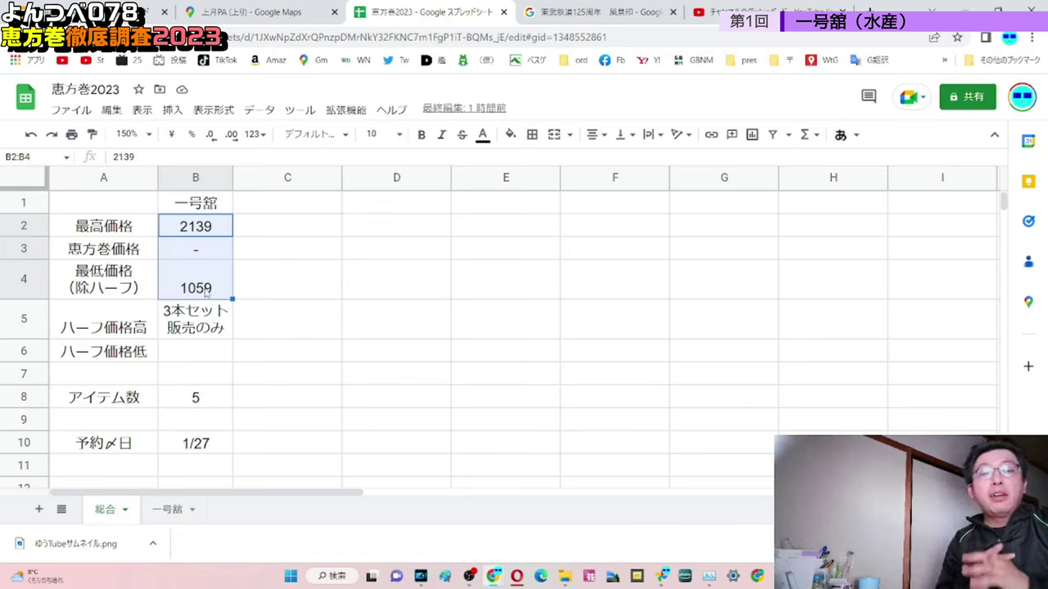
left_click(207, 291)
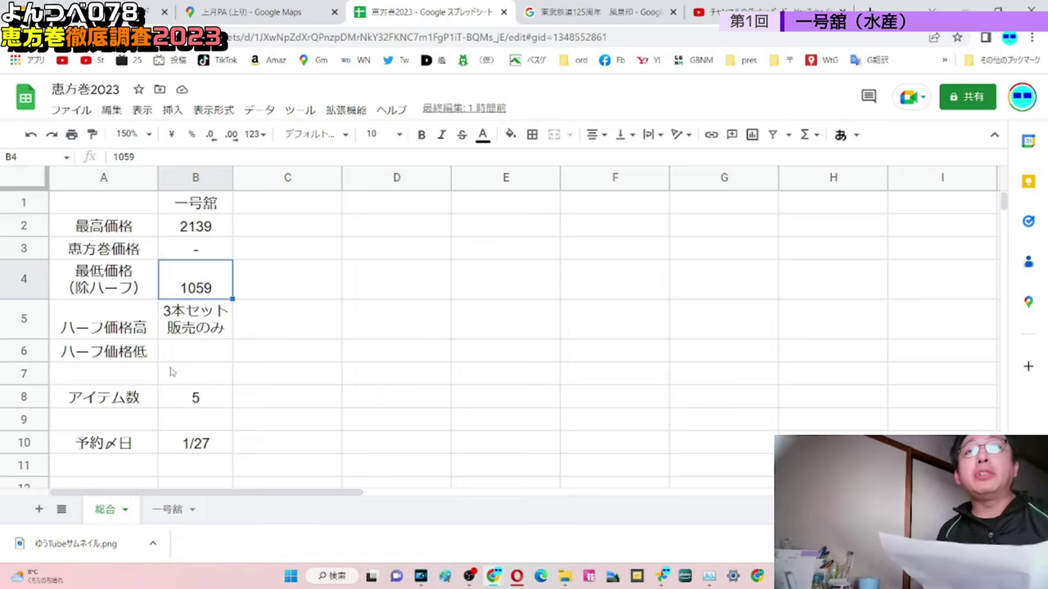
left_click(202, 319)
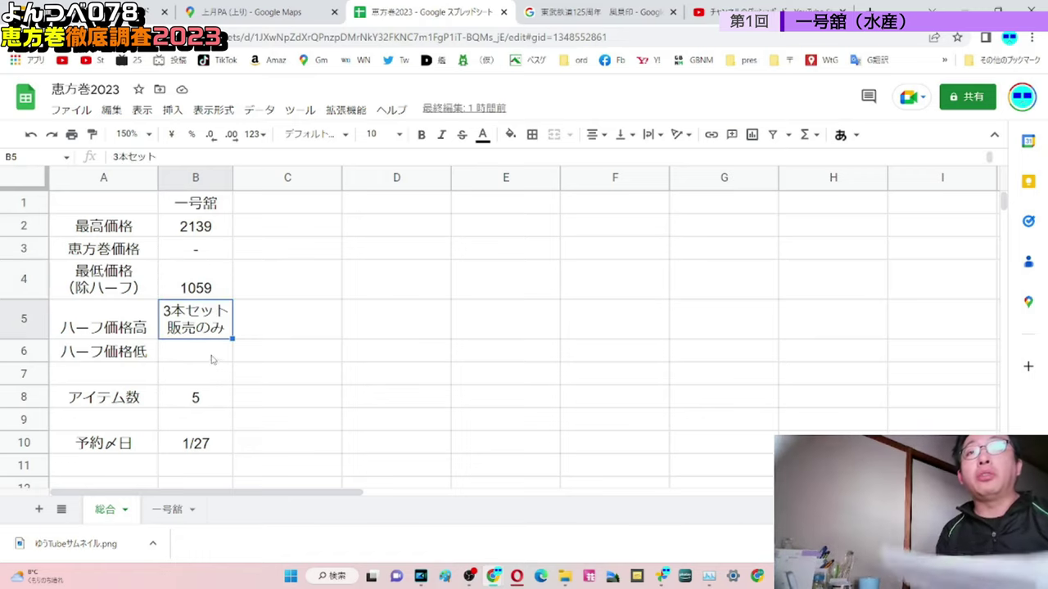
Open the 一号舘 sheet and highlight the お魚屋さんの海鮮贅沢巻 entry from its product name through 品目4
left_click(170, 510)
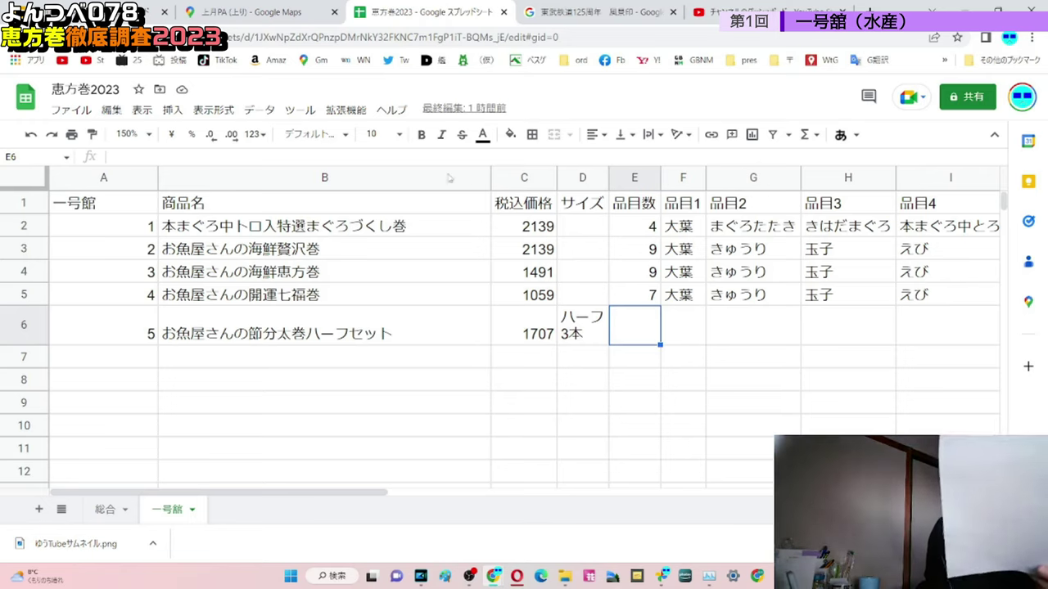
left_click_drag(256, 259, 928, 256)
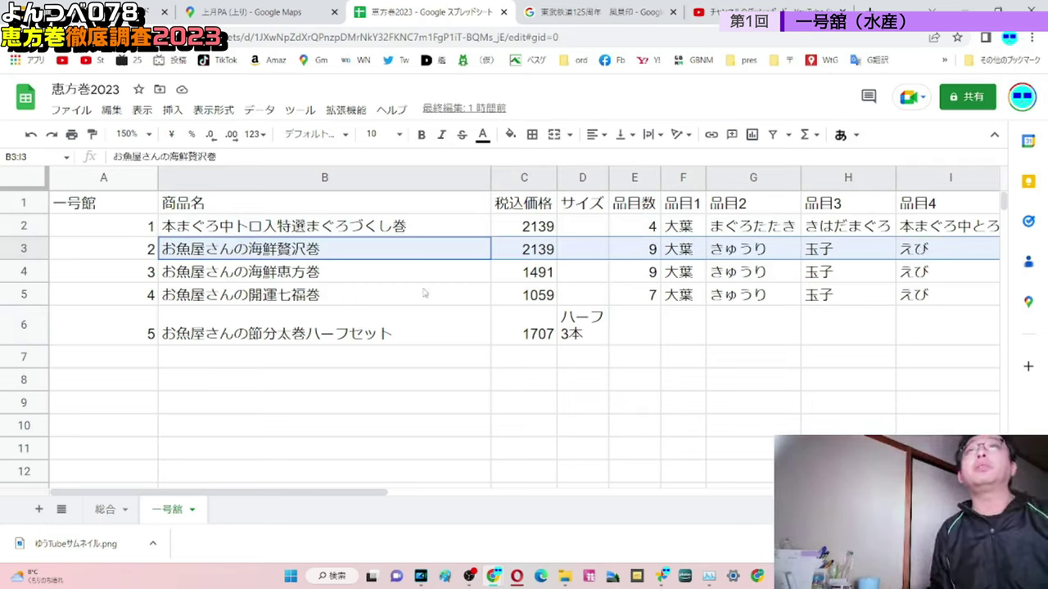
Go through the ingredients of 本まぐろ中トロ入特選まぐろづくし巻 one by one, from 品目1 to 品目4
left_click(328, 233)
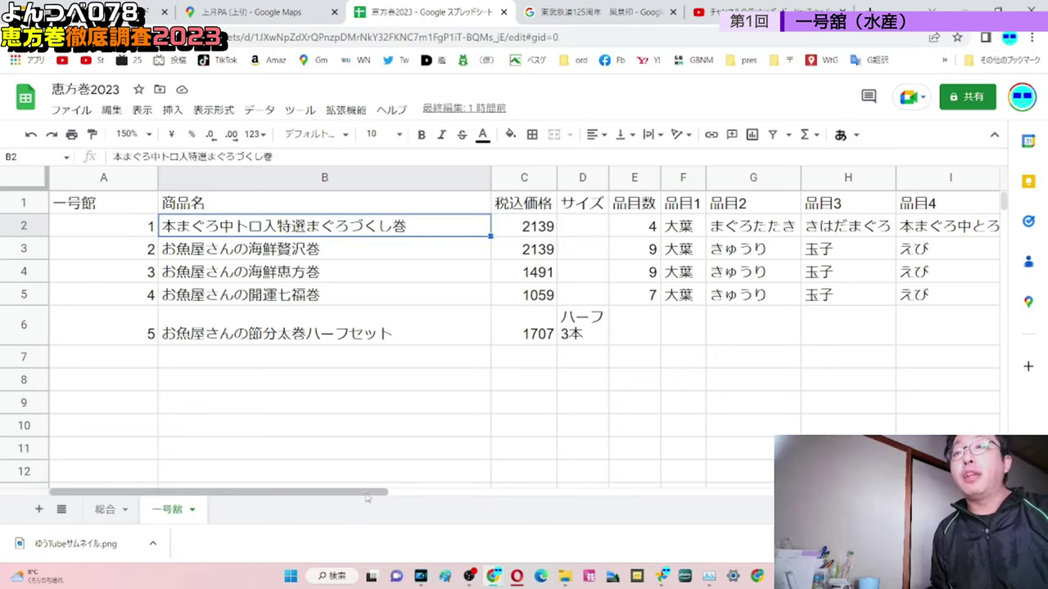
left_click_drag(367, 497, 565, 494)
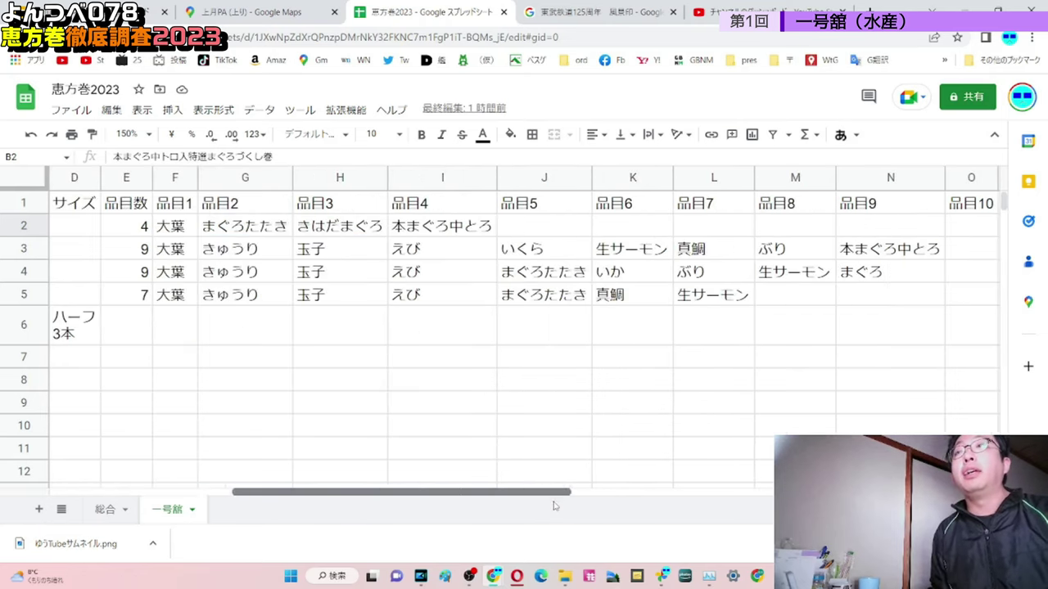
left_click(181, 234)
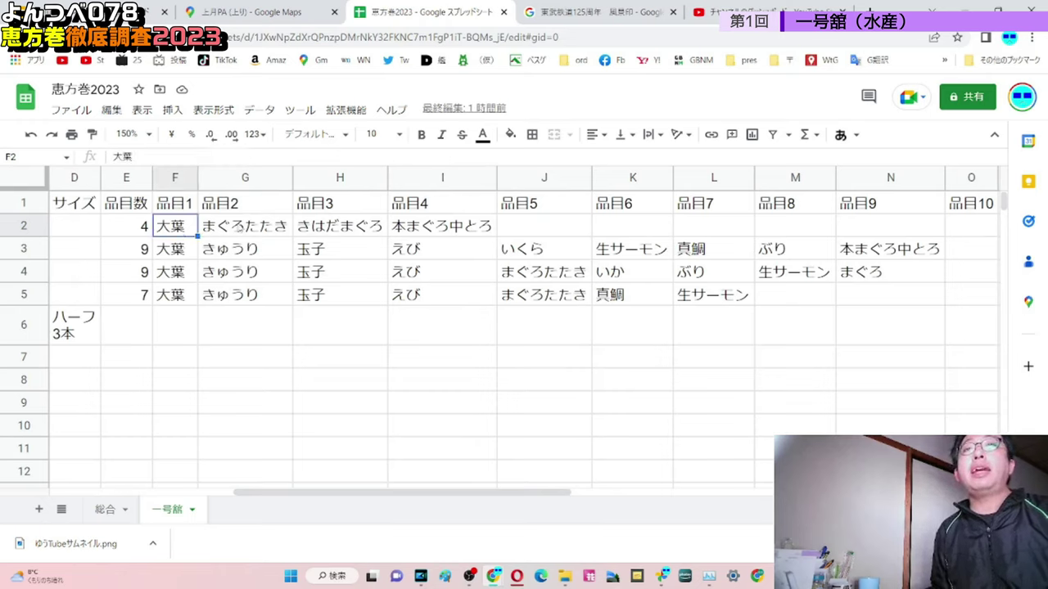
left_click(253, 228)
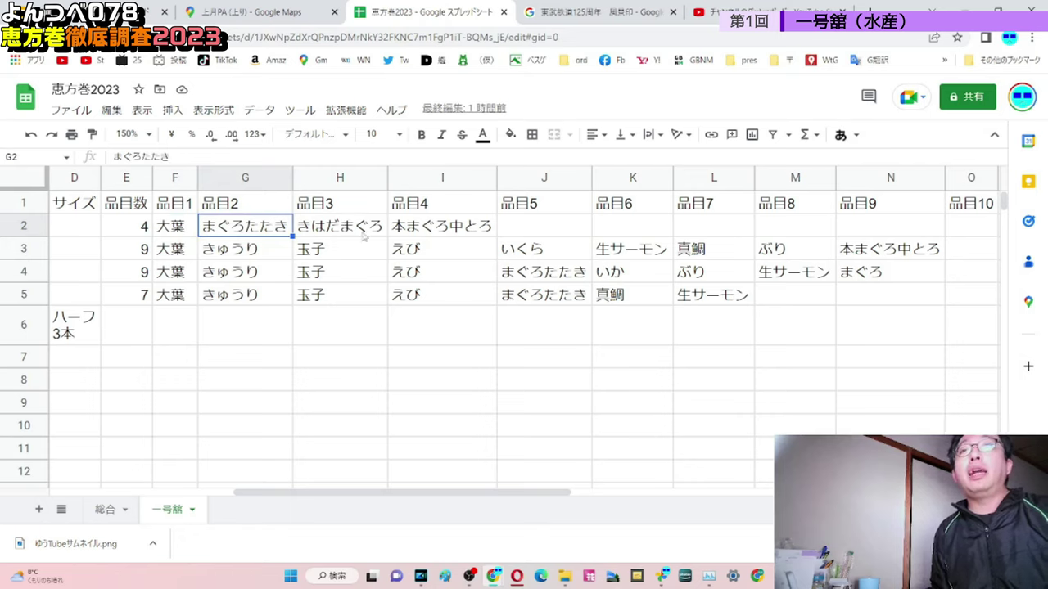
left_click(355, 231)
left_click(475, 234)
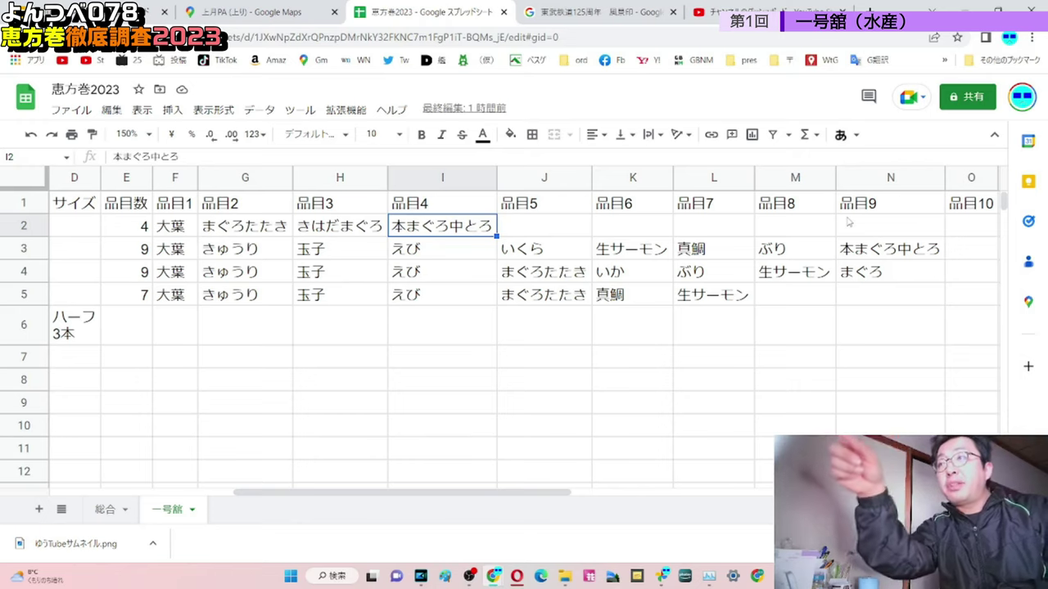
Check the last listed ingredient in rows 3 to 5, and highlight row 2's ingredients from 品目2 to 品目4
left_click(920, 256)
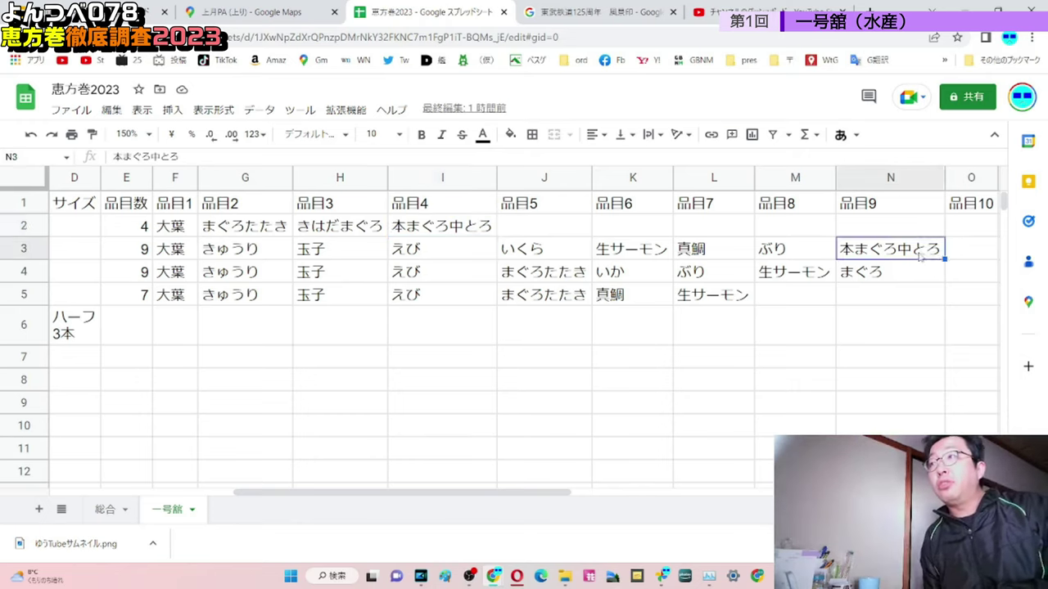
key("Down")
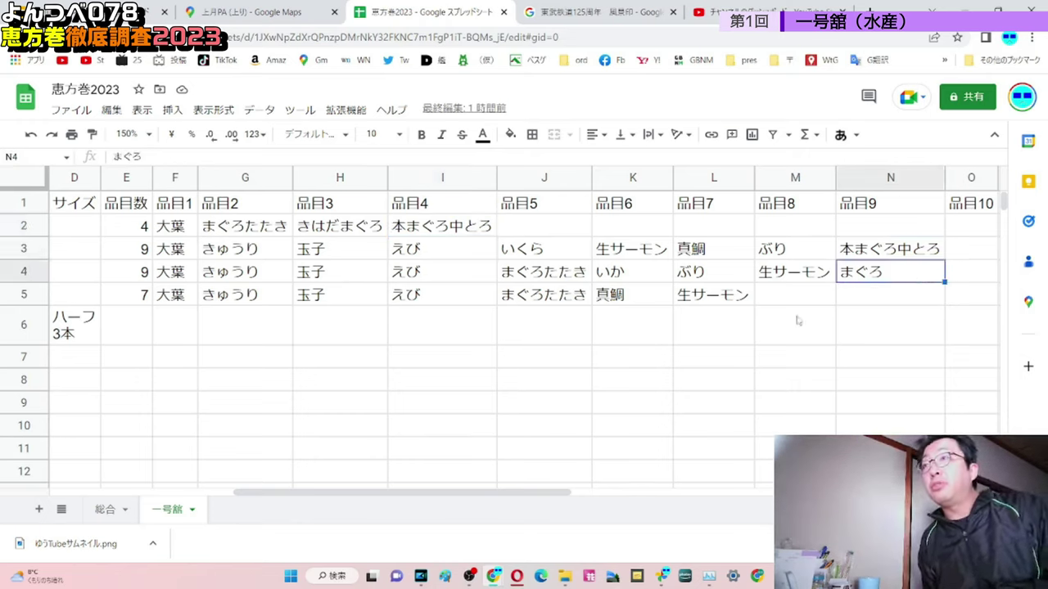
left_click(701, 303)
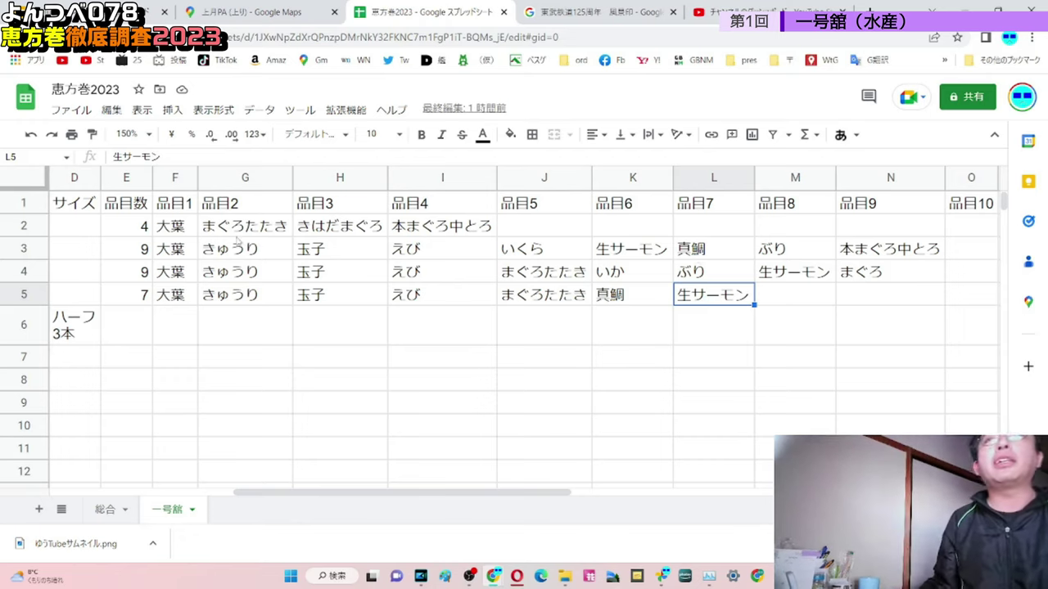
left_click_drag(241, 228, 442, 223)
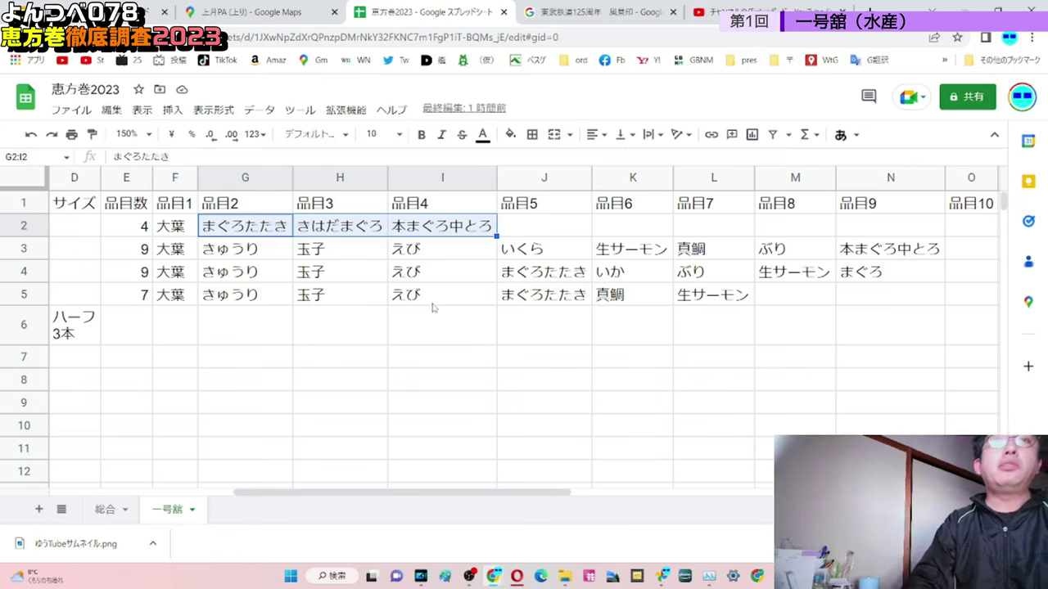
Compare the 税込価格 of the first two rolls, in C2 and C3
key("Left")
key("Left")
key("Left")
key("Left")
key("Left")
key("Left")
key("Down")
key("Right")
key("Right")
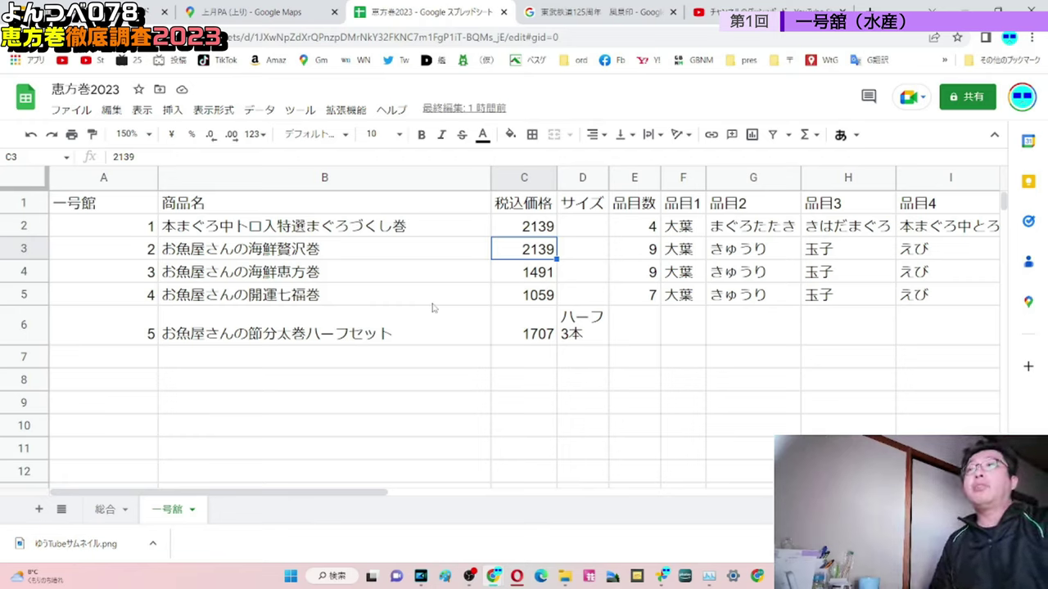
left_click_drag(532, 229, 542, 249)
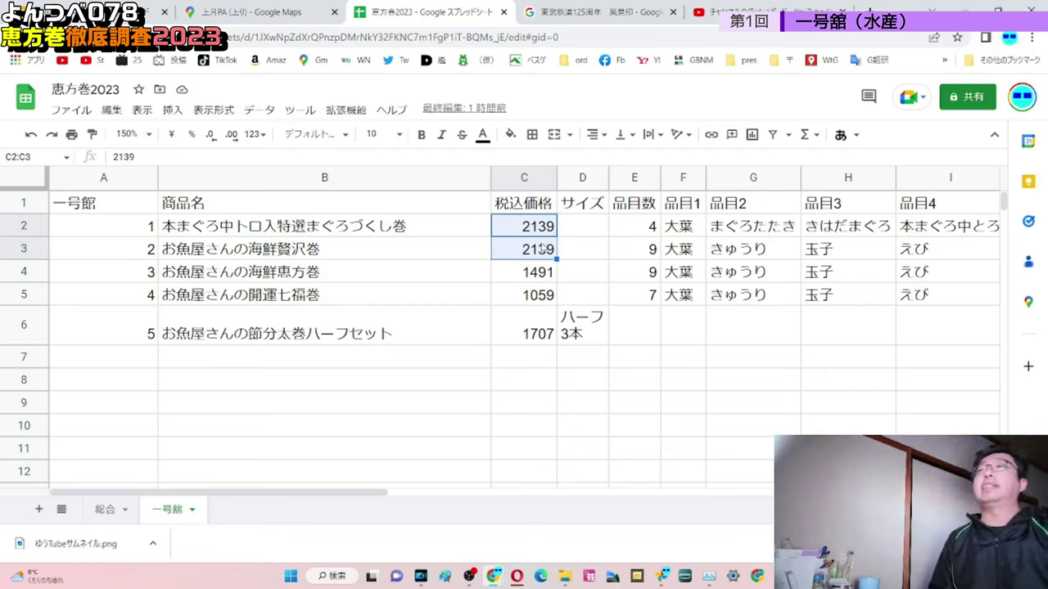
left_click(542, 249)
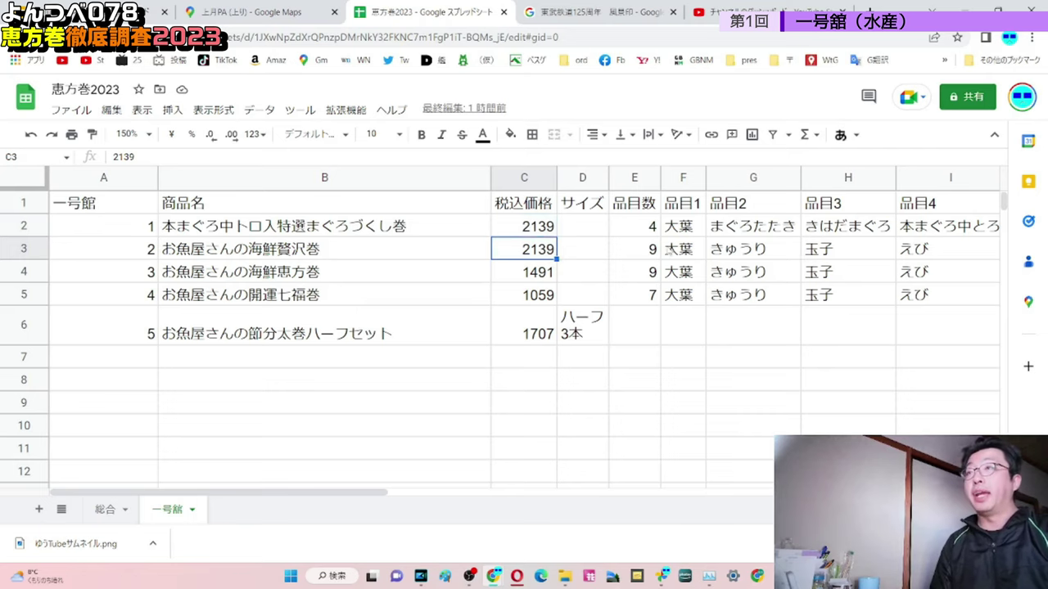
Go through the 品目数 and ingredients of お魚屋さんの海鮮贅沢巻 up to 品目9, and highlight its entry from A3 to N3
left_click(647, 246)
left_click(740, 257)
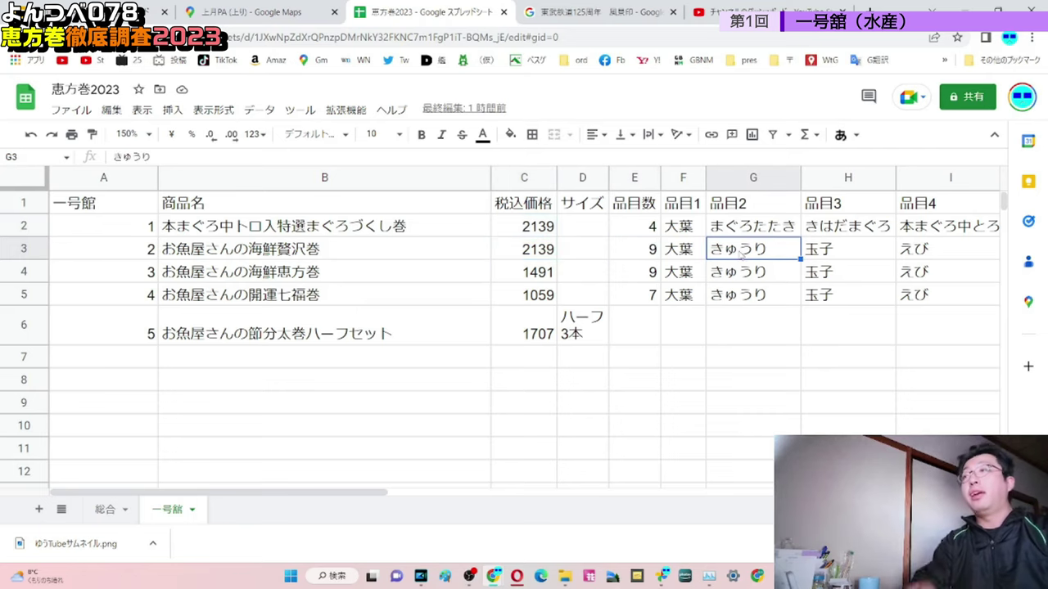
key("Right")
key("Right")
key("Right")
key("Right")
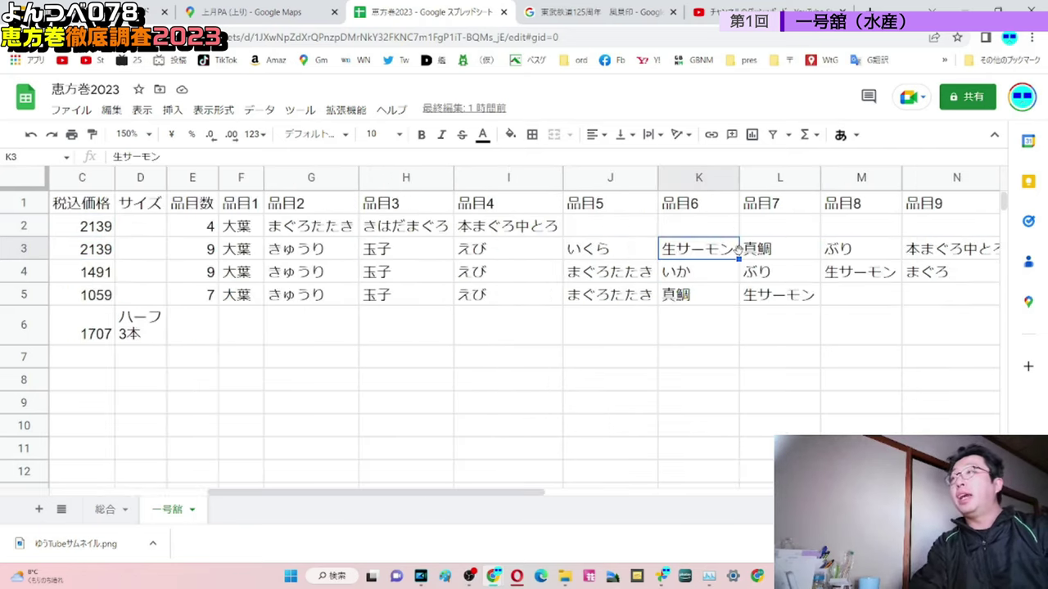
key("Right")
key("Right")
key("Right")
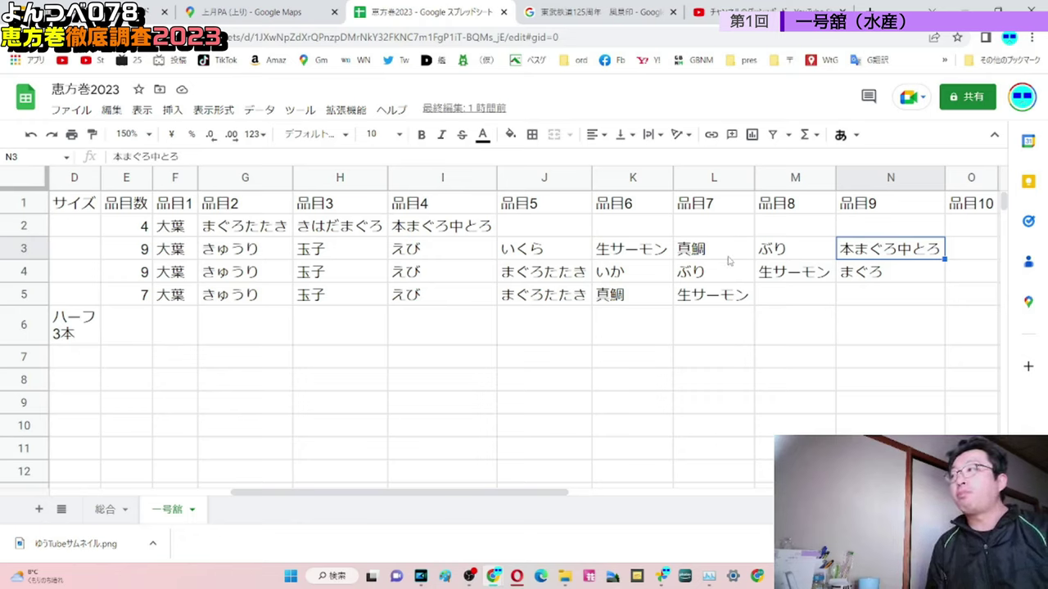
left_click_drag(860, 258, 143, 252)
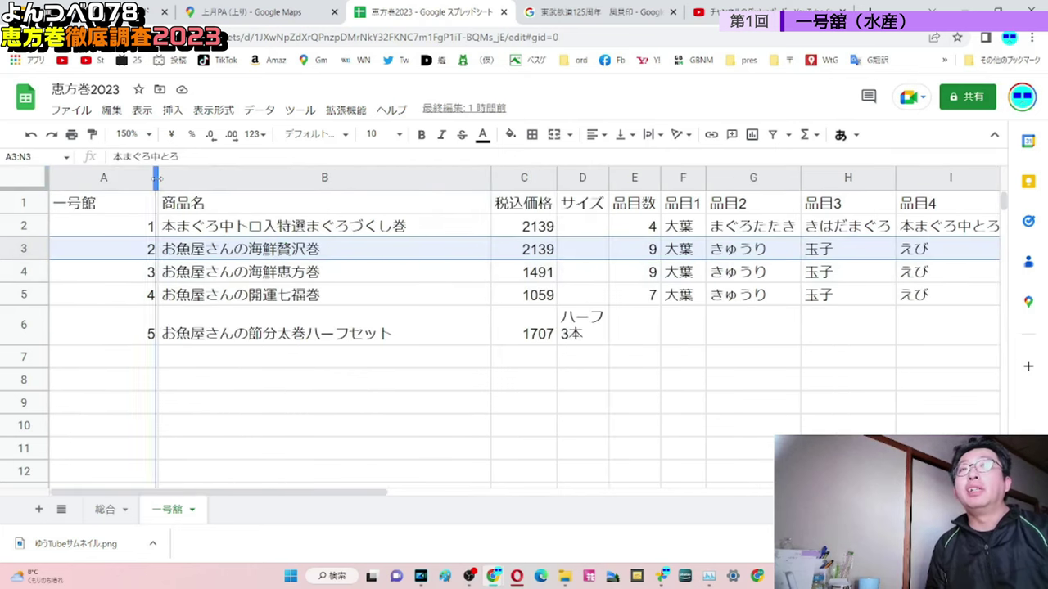
Narrow column A to about the width of its 一号館 heading, and select the product name お魚屋さんの海鮮恵方巻
left_click_drag(156, 178, 101, 178)
left_click(311, 331)
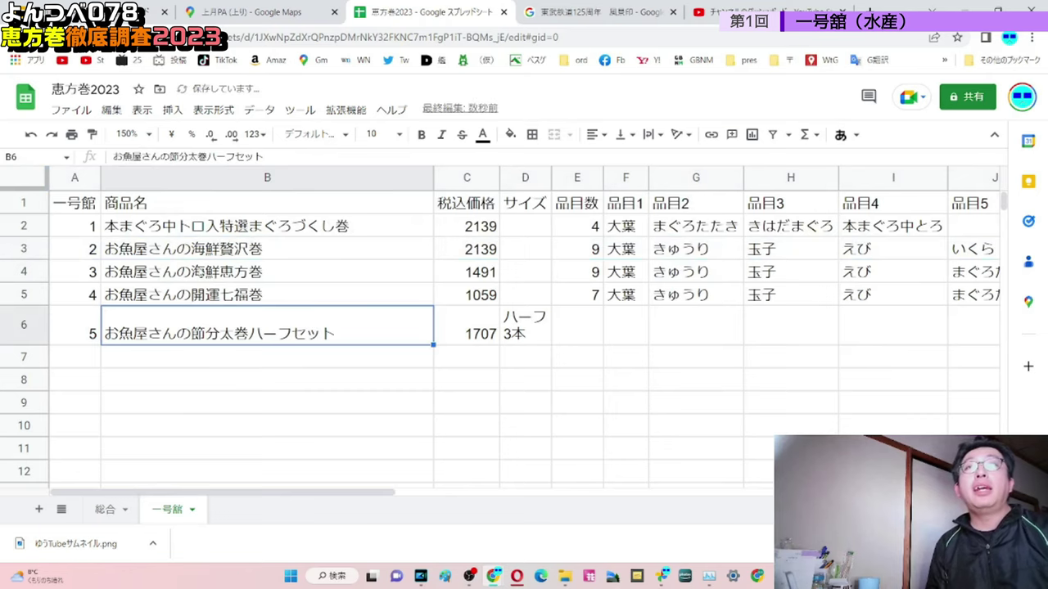
left_click(299, 272)
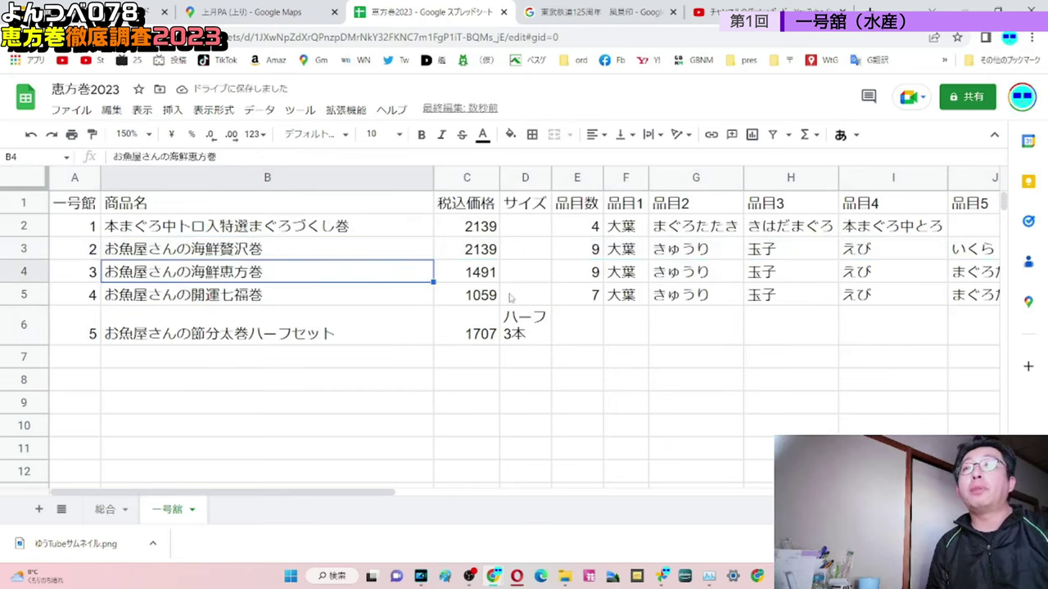
Review the サイズ, 品目数 and ingredients 品目1 to 品目9 of お魚屋さんの海鮮恵方巻
left_click_drag(355, 495, 468, 491)
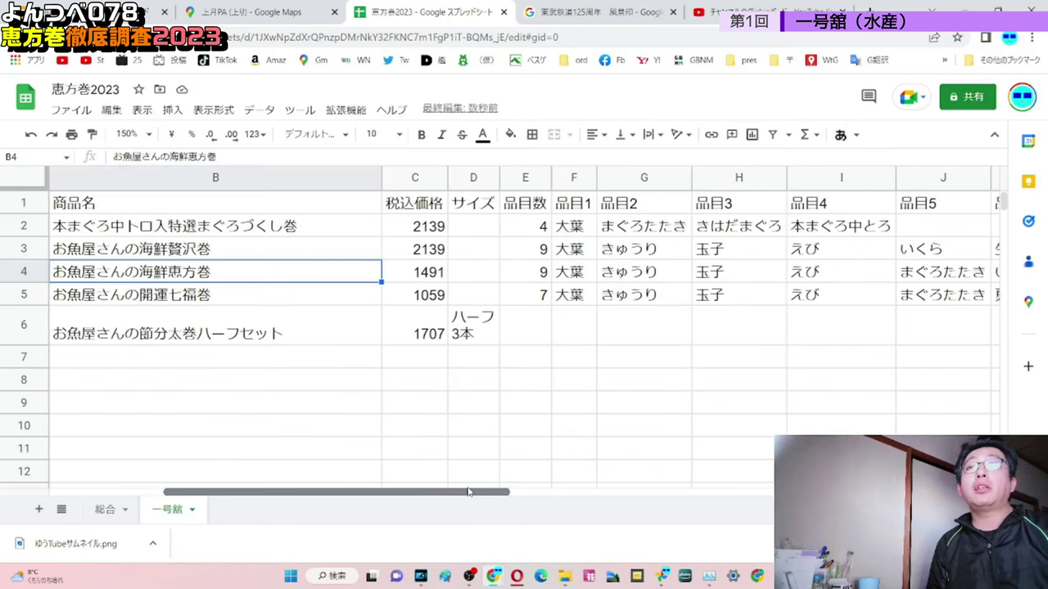
left_click(482, 279)
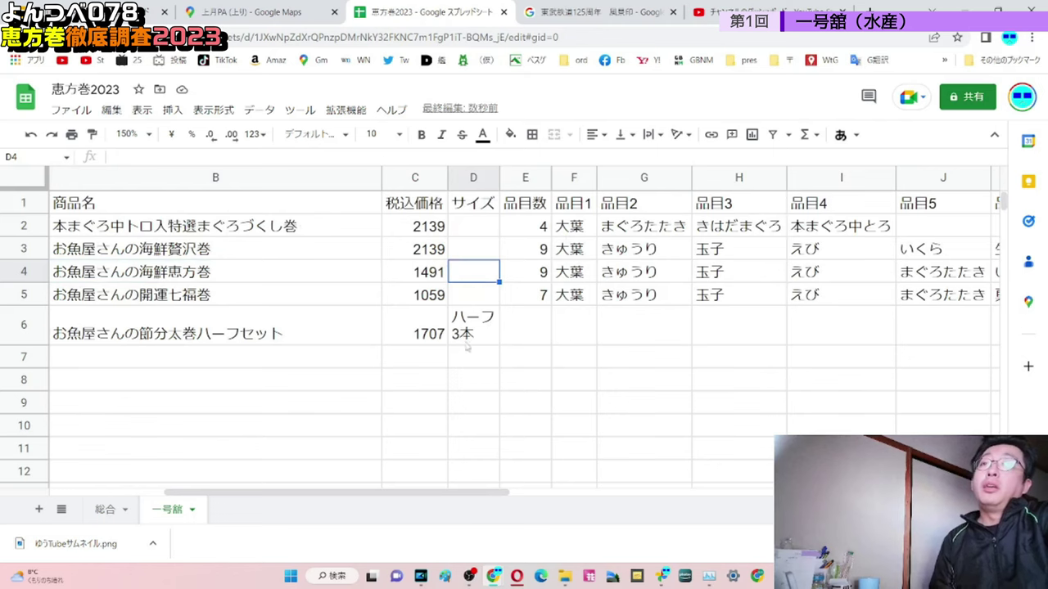
left_click_drag(487, 495, 521, 503)
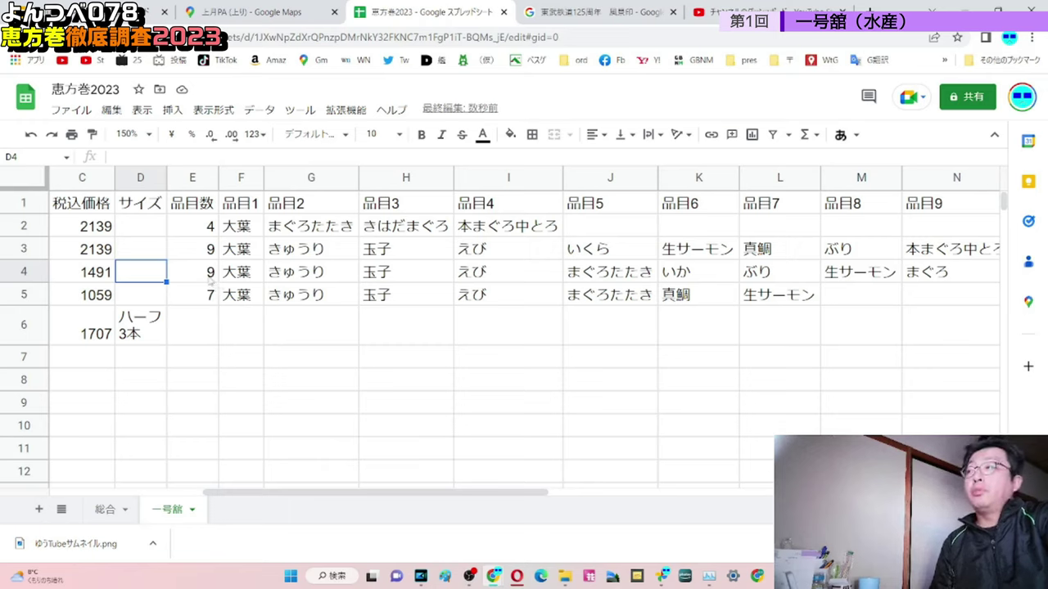
left_click(210, 279)
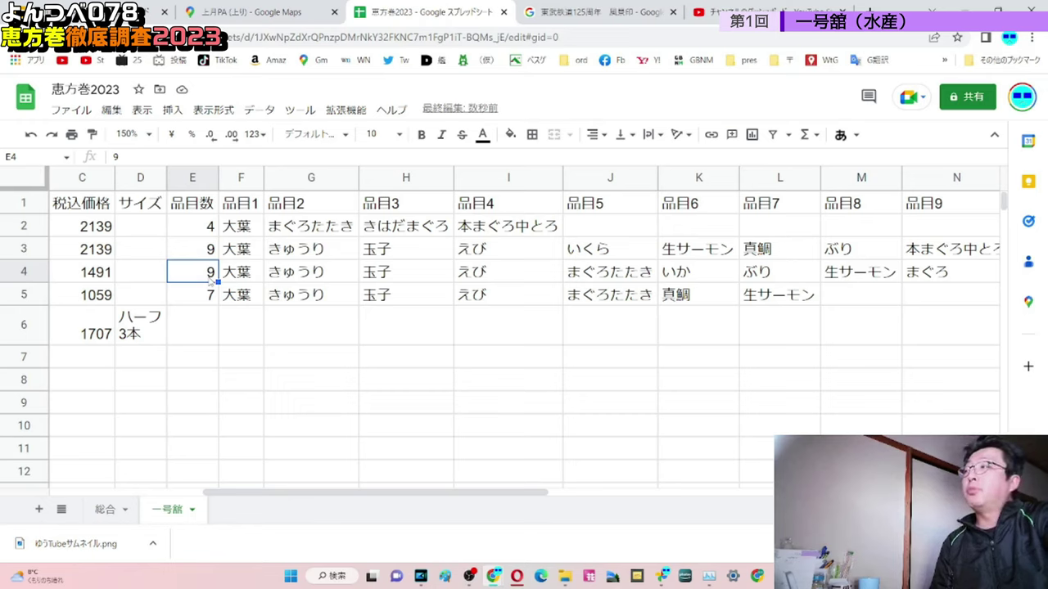
left_click_drag(256, 280, 923, 274)
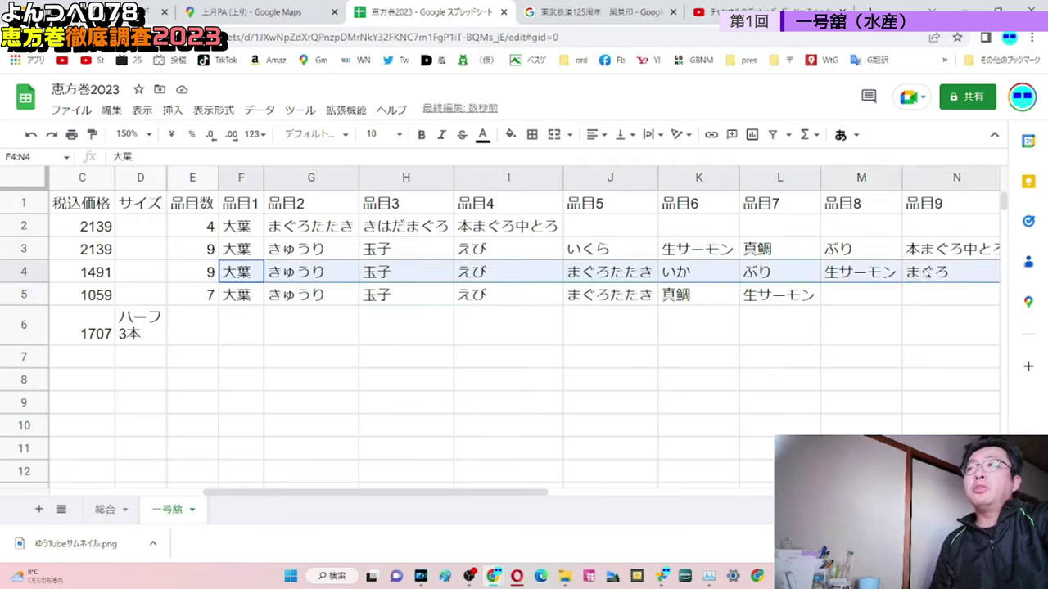
left_click(642, 342)
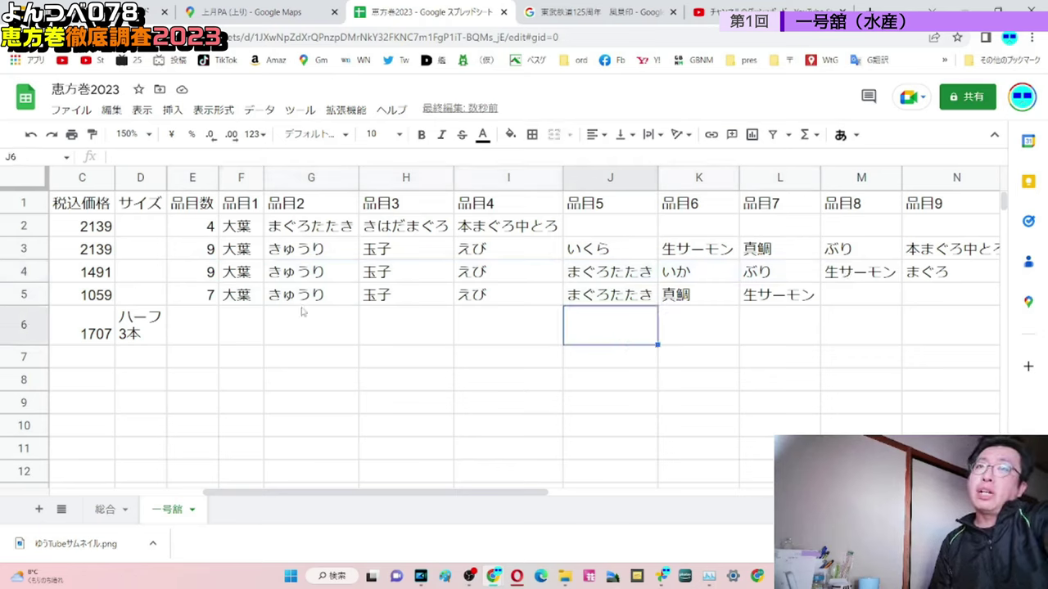
Highlight the ingredients in F4 to N4 again and compare them with the お魚屋さんの開運七福巻 row below
left_click(234, 279)
left_click_drag(307, 267, 945, 277)
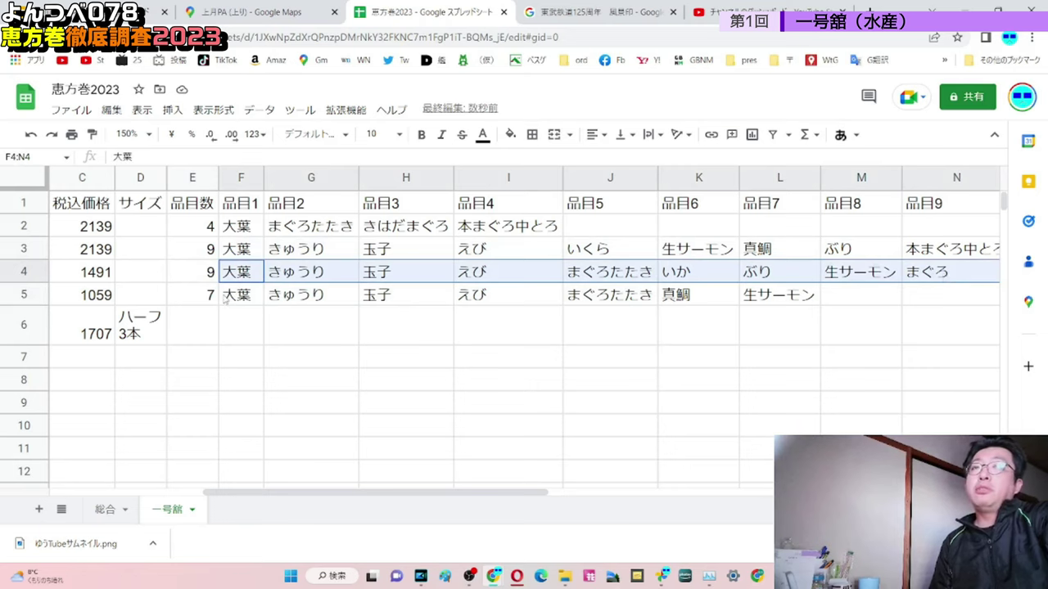
left_click(225, 300)
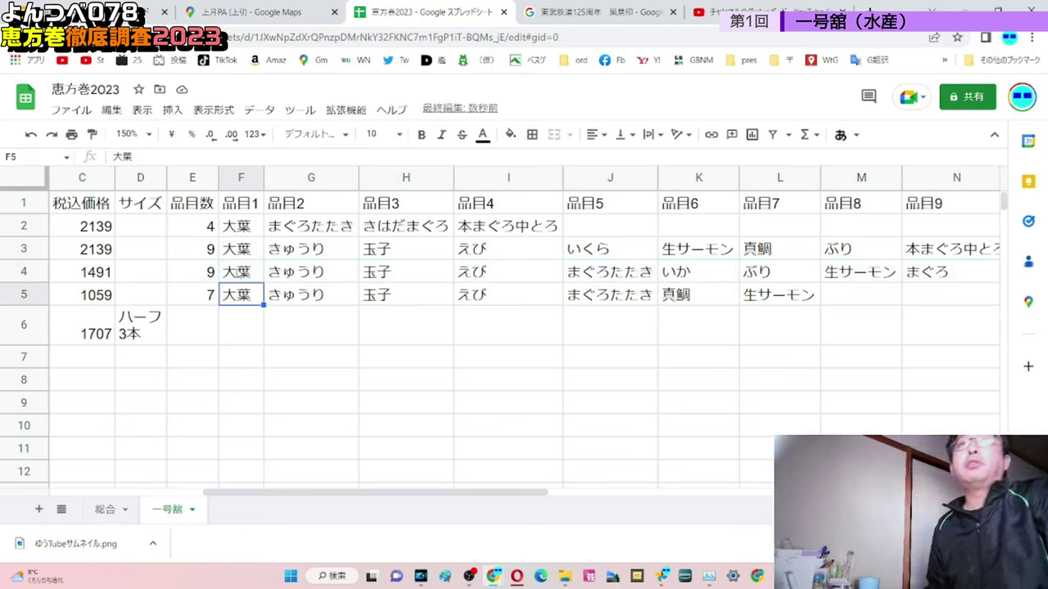
left_click(235, 277)
left_click_drag(235, 276, 950, 275)
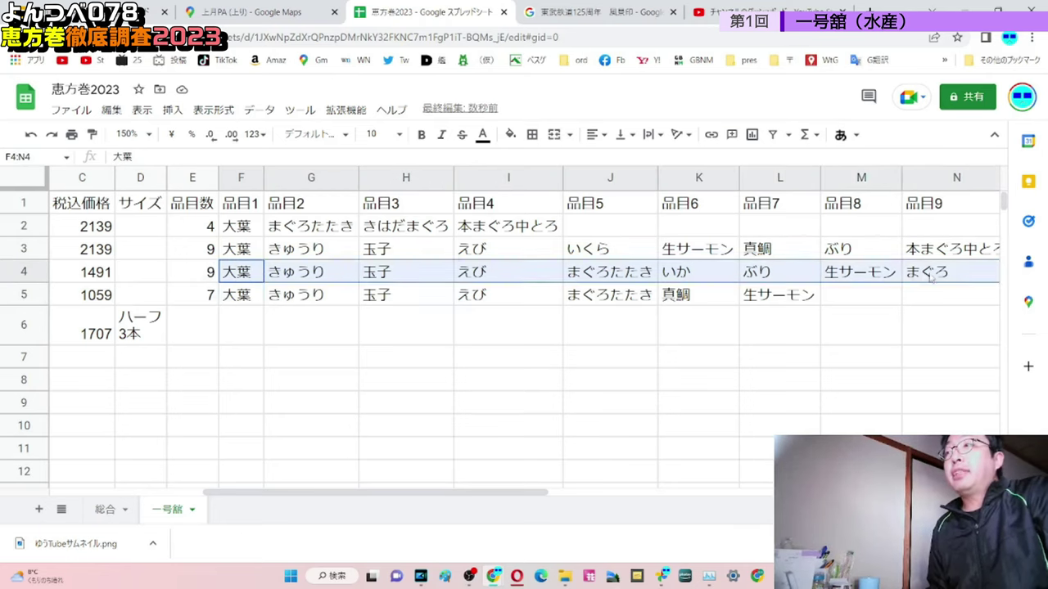
Highlight the whole お魚屋さんの海鮮恵方巻 row, row 4
left_click(274, 314)
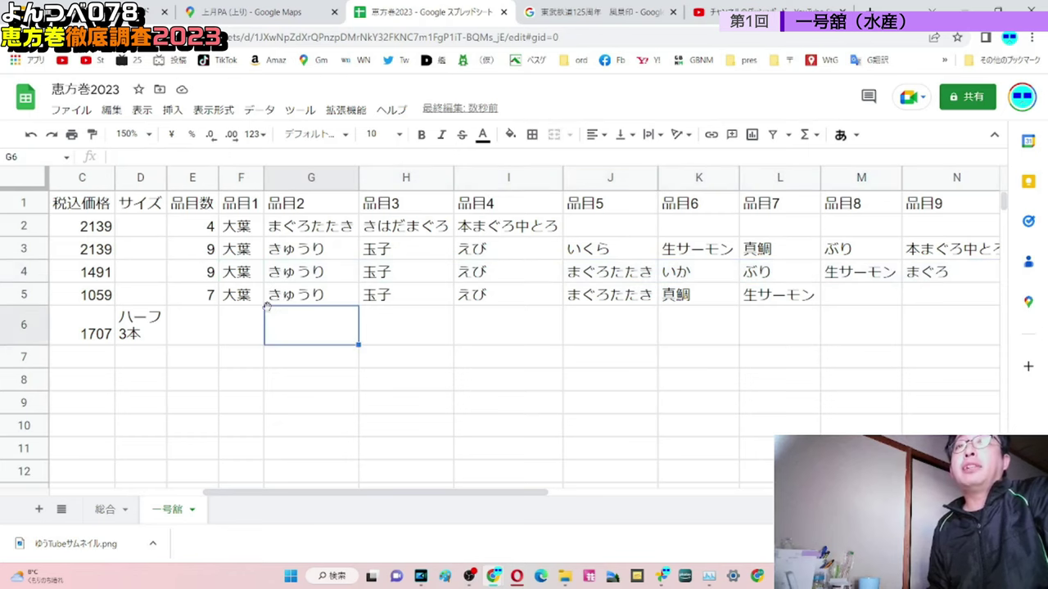
left_click_drag(250, 278, 92, 278)
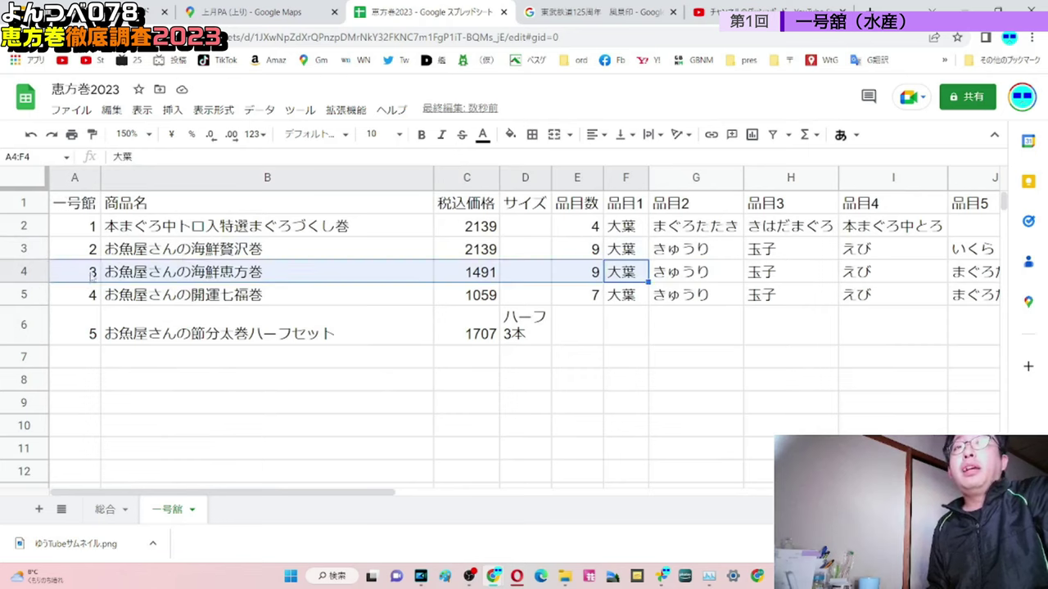
left_click(39, 273)
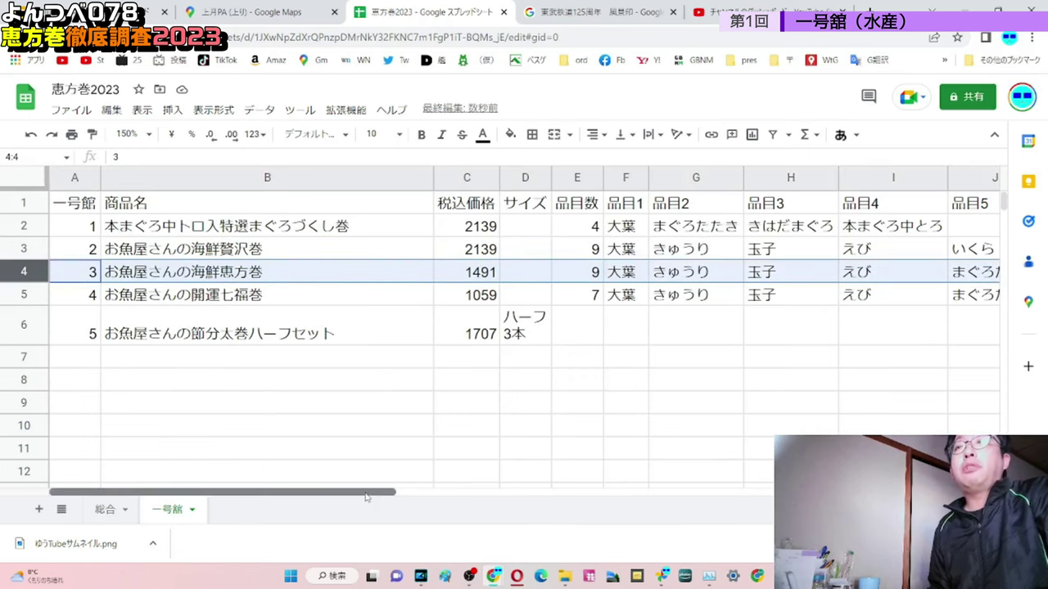
Bring the ingredient columns into view and highlight 品目2 to 品目7 of お魚屋さんの開運七福巻, cells G5 to L5
left_click_drag(367, 496, 474, 509)
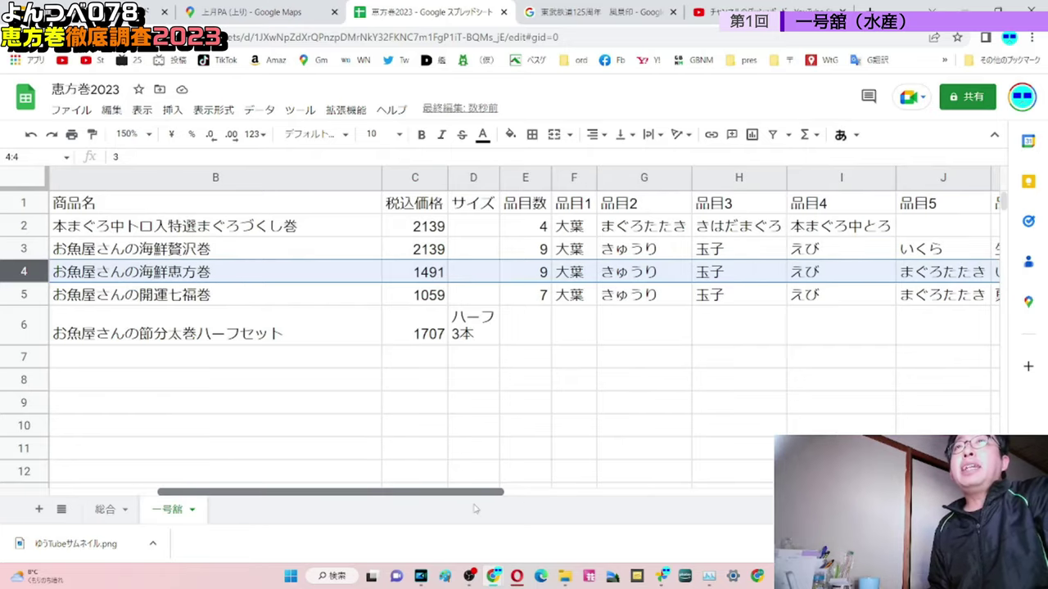
mouse_move(474, 509)
left_mouse_down()
mouse_move(648, 518)
mouse_move(385, 514)
mouse_move(590, 513)
mouse_move(487, 509)
left_mouse_up()
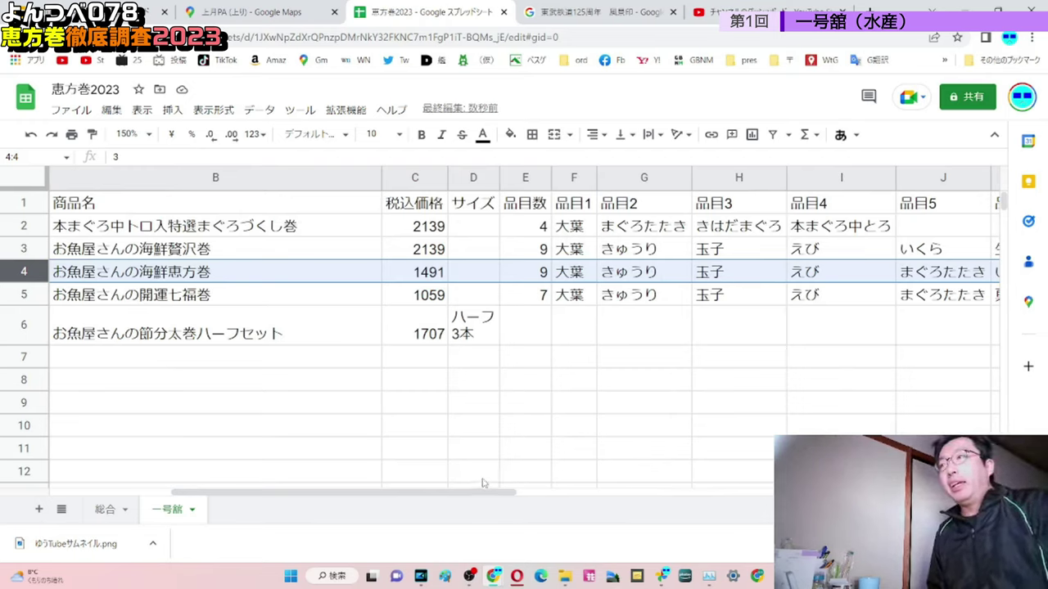
left_click_drag(464, 495, 542, 492)
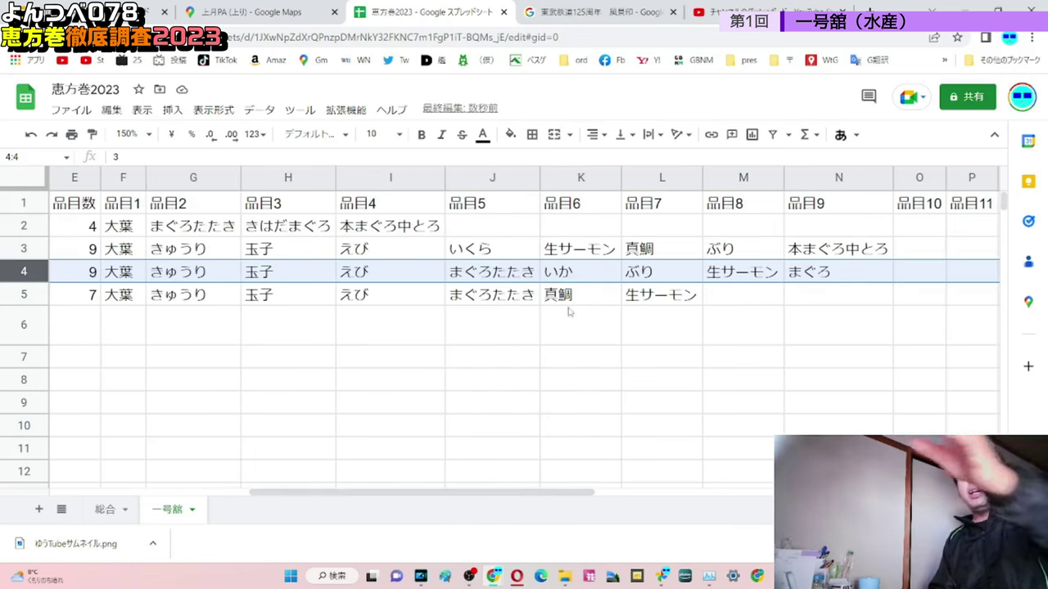
left_click_drag(661, 294, 200, 300)
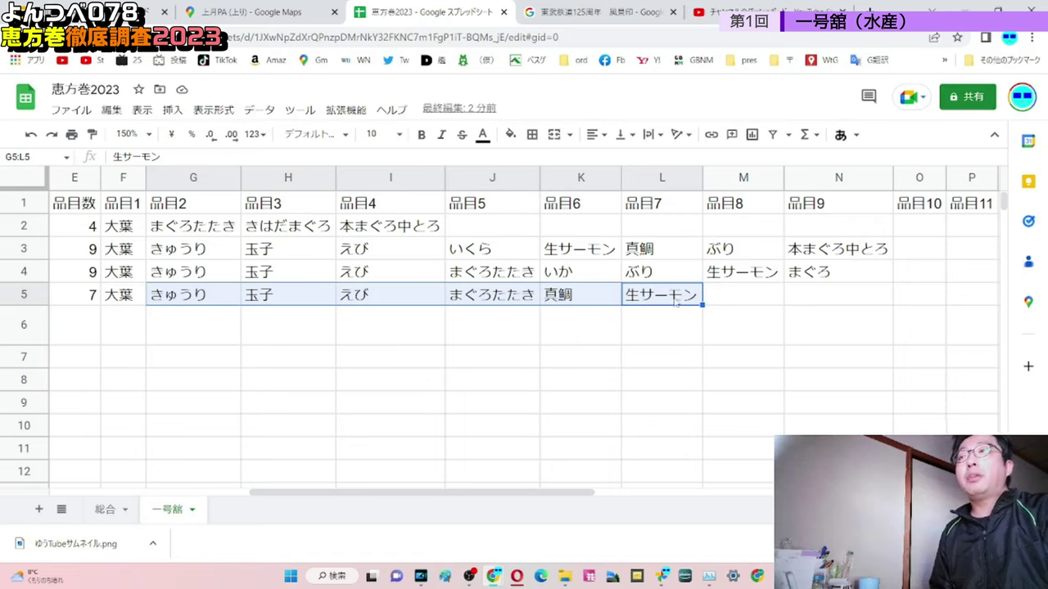
Compare 真鯛 and 生サーモン of お魚屋さんの開運七福巻 in K5 and L5 with the seafood ingredients in rows 3 and 4
left_click_drag(634, 255, 558, 255)
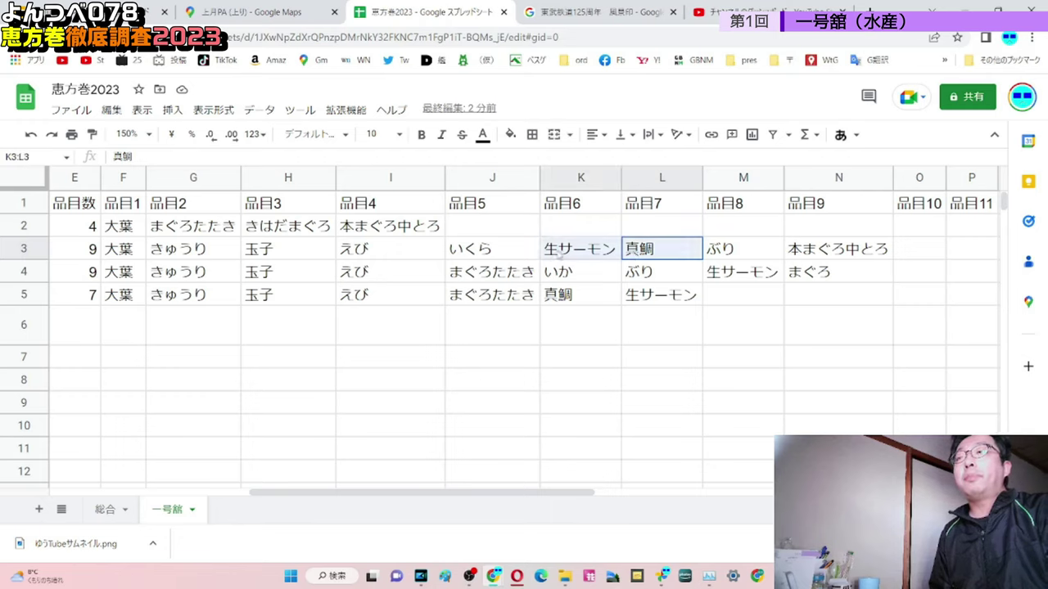
left_click(667, 306)
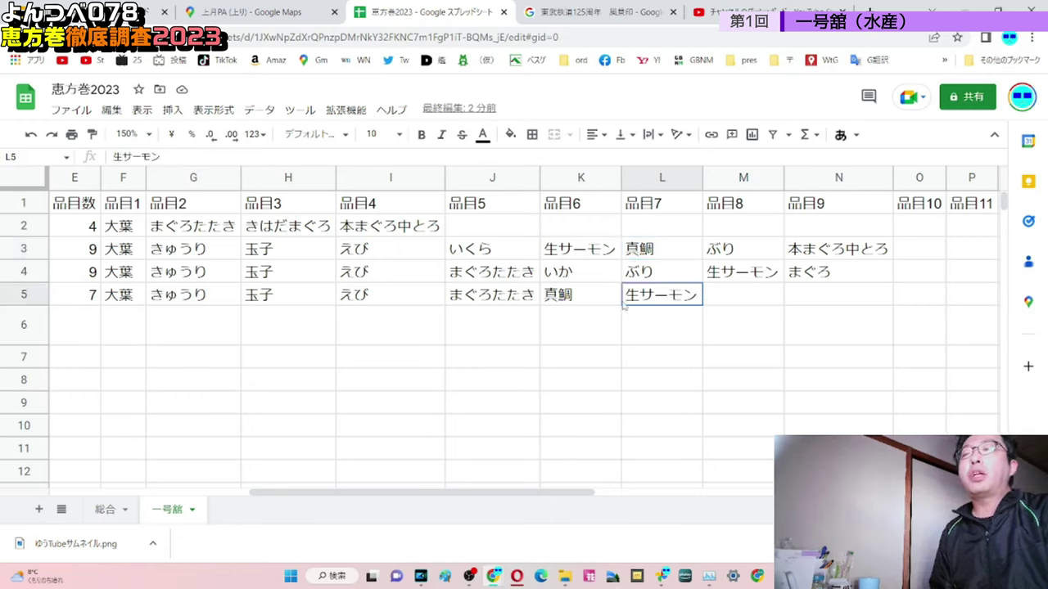
left_click_drag(624, 304, 562, 304)
left_click(564, 341)
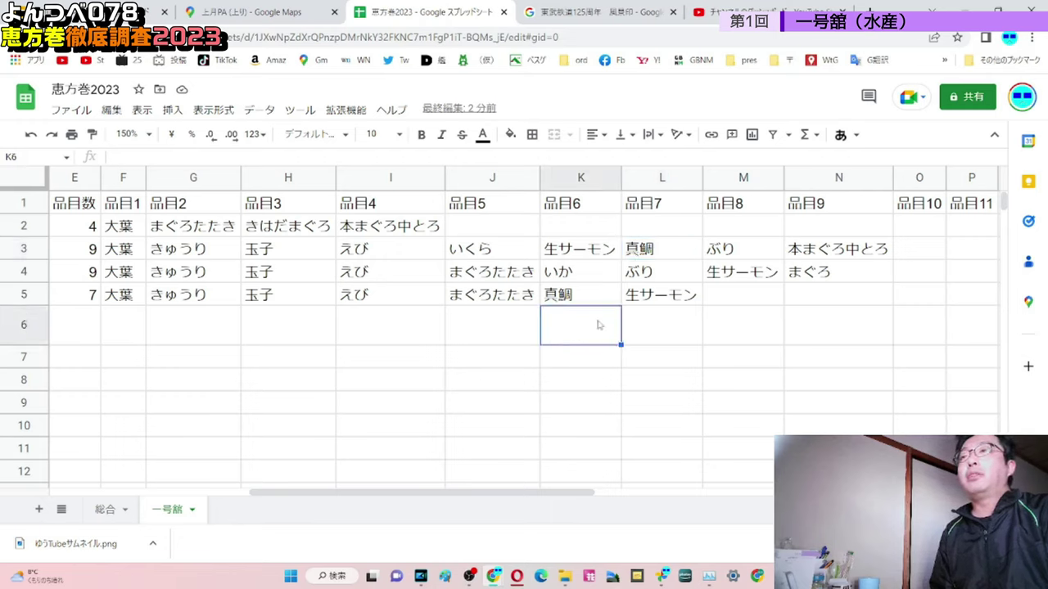
left_click_drag(637, 303, 556, 301)
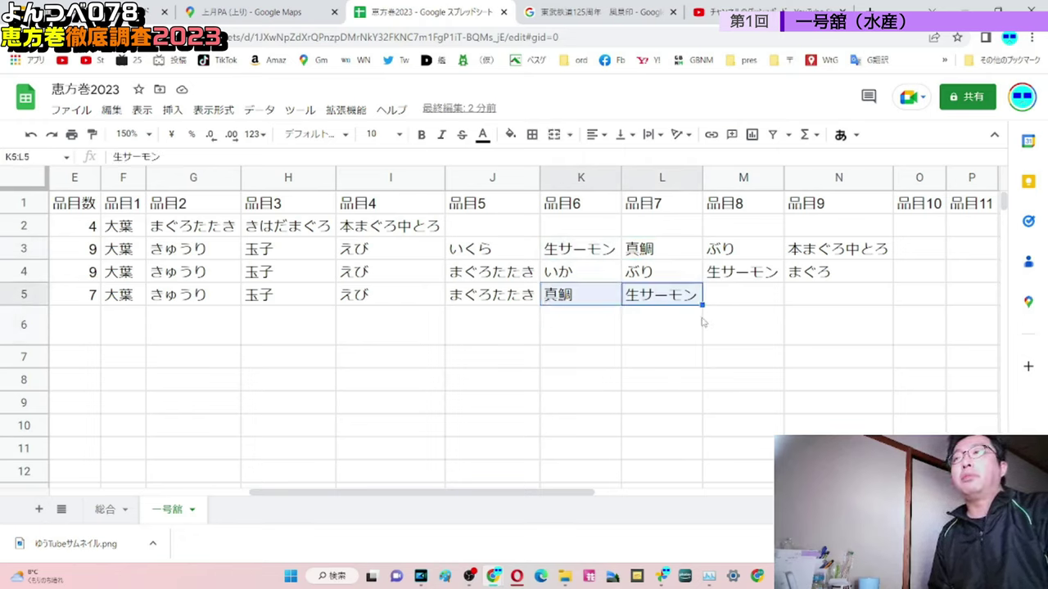
left_click(648, 300)
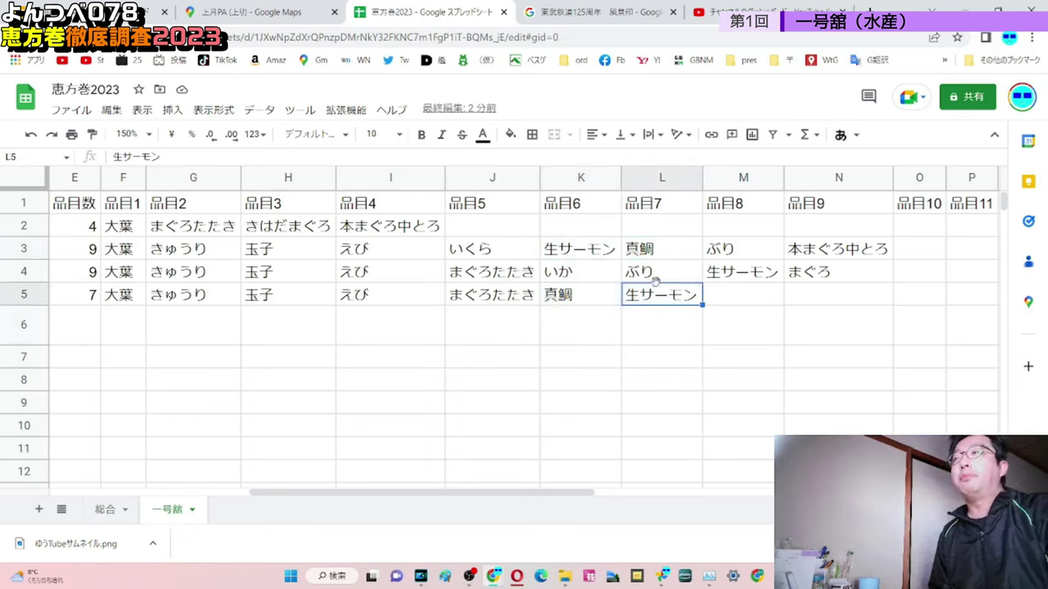
left_click(758, 276)
left_click_drag(818, 247, 646, 270)
left_click(578, 257)
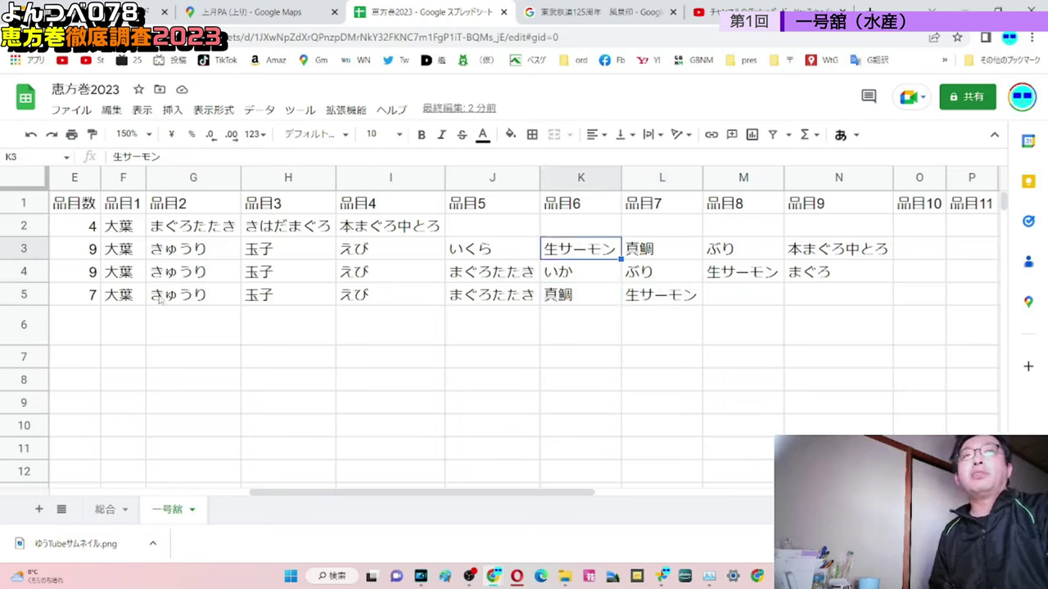
Highlight the お魚屋さんの海鮮贅沢巻 row, row 3, and check its 品目6 and 品目7 against the last ingredients of rows 4 and 5
left_click(16, 253)
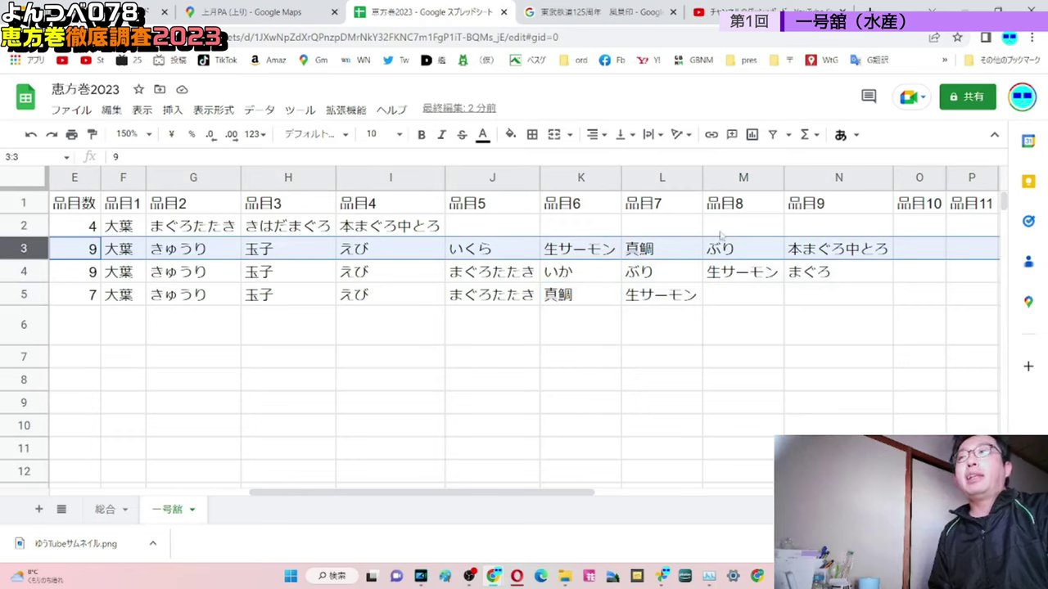
left_click(599, 251)
left_click(648, 248)
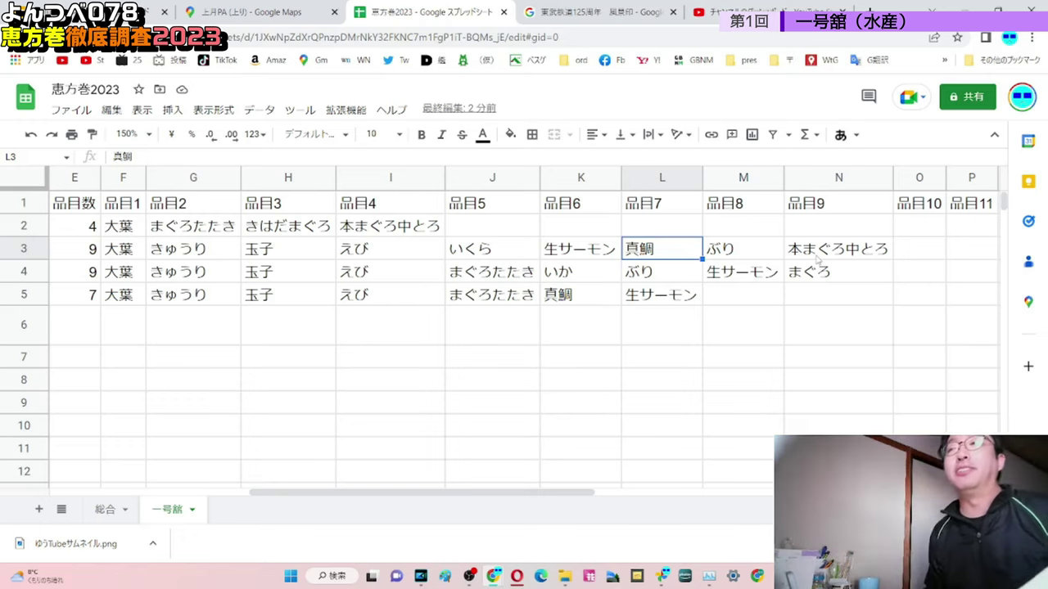
left_click(717, 298)
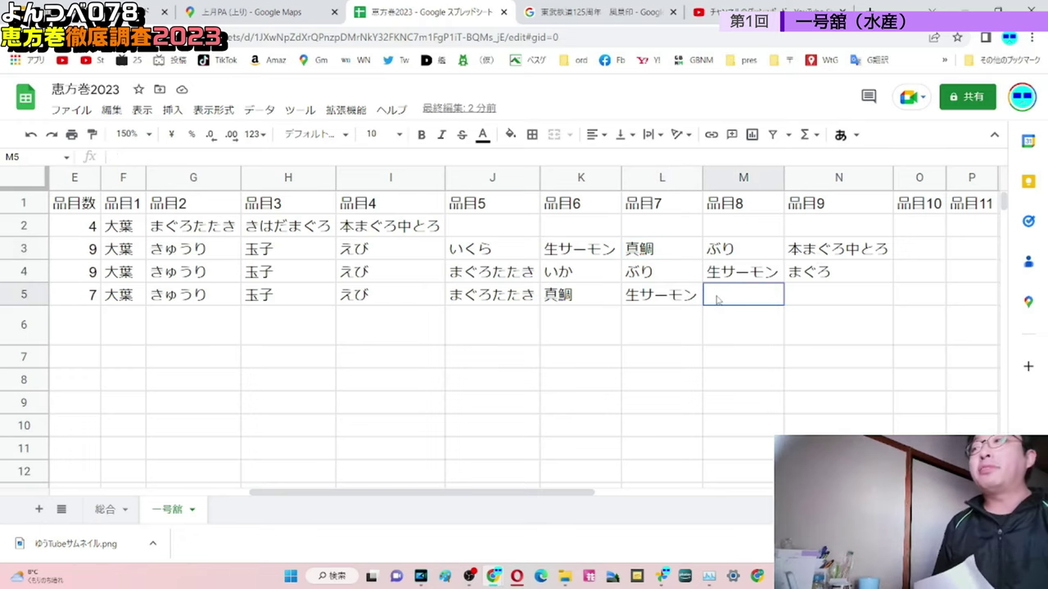
left_click(851, 279)
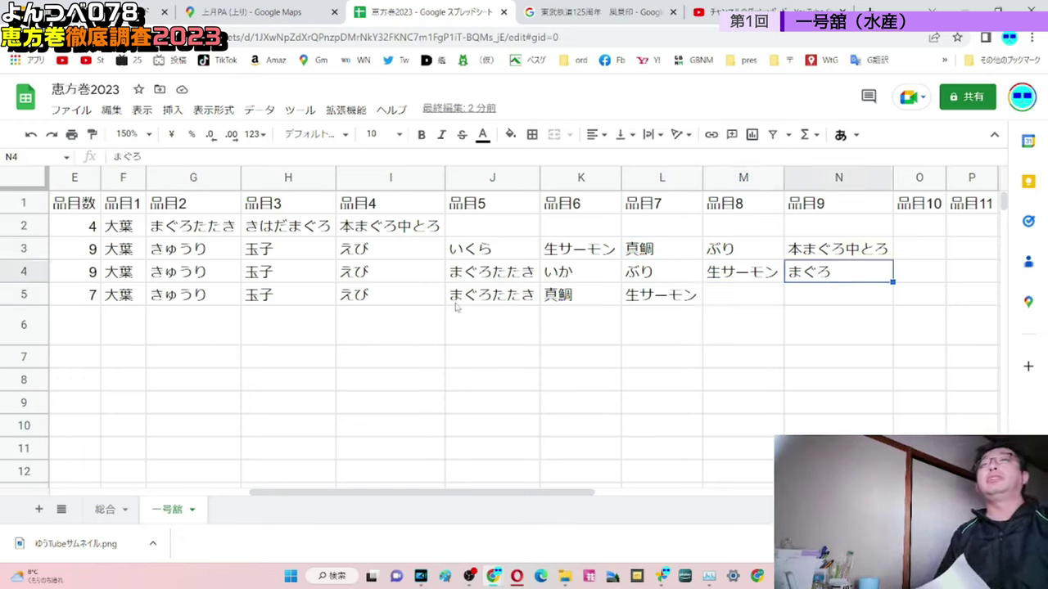
Highlight the お魚屋さんの海鮮恵方巻 row, row 4, and return to its first cell, A4
left_click(27, 269)
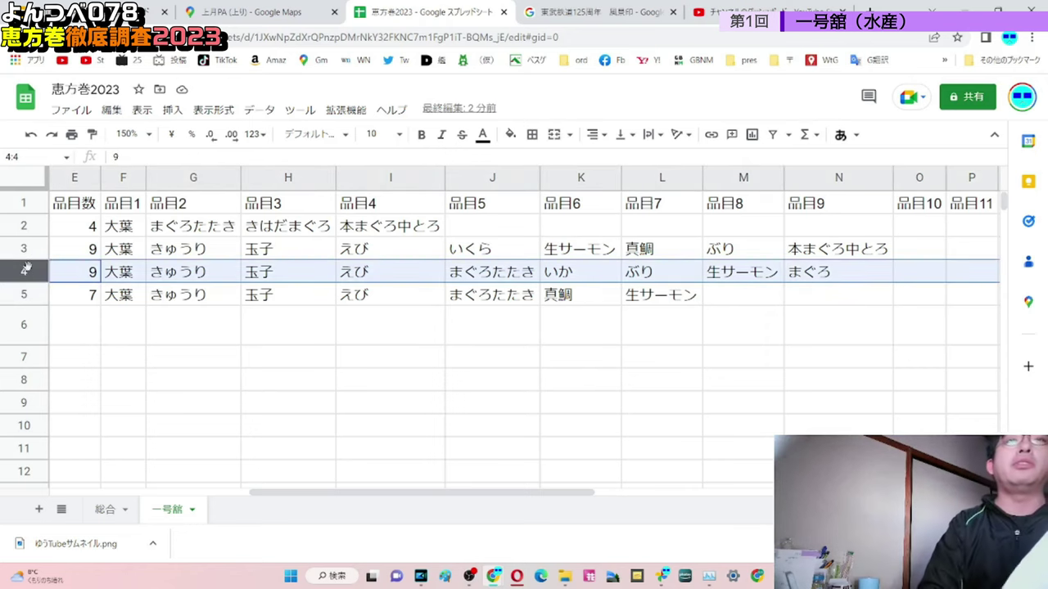
key("Left")
key("Right")
key("Right")
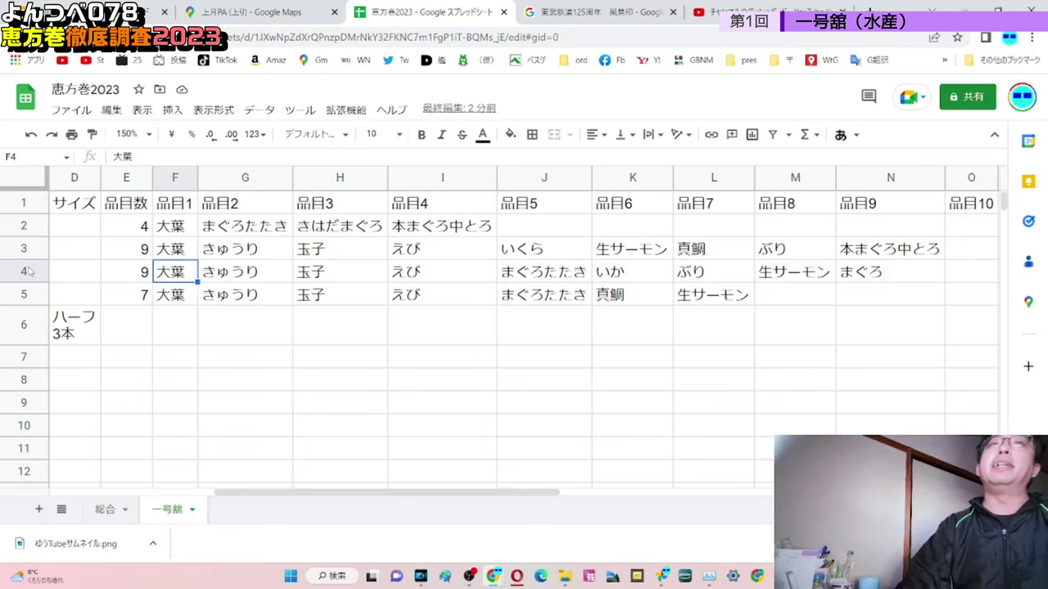
key("Left")
key("Left")
key("Left")
key("Left")
key("Left")
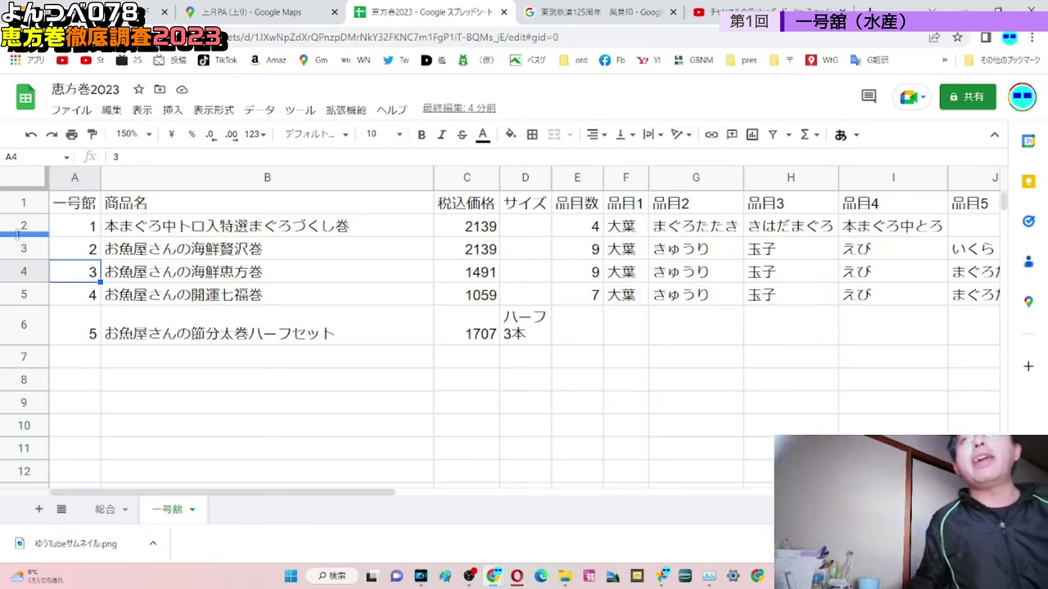
Review the お魚屋さんの開運七福巻 row from its product name in B5 through the price, 品目数 and all ingredient columns
left_click(321, 302)
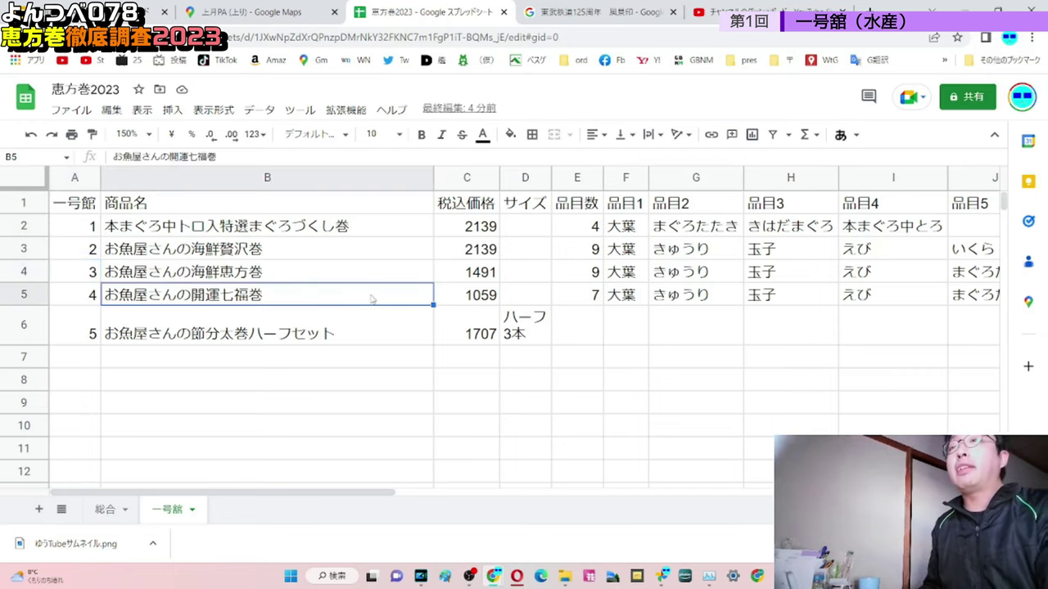
key("Right")
key("Right")
key("Right")
key("Right")
key("Right")
key("Right")
key("Right")
key("Right")
key("Right")
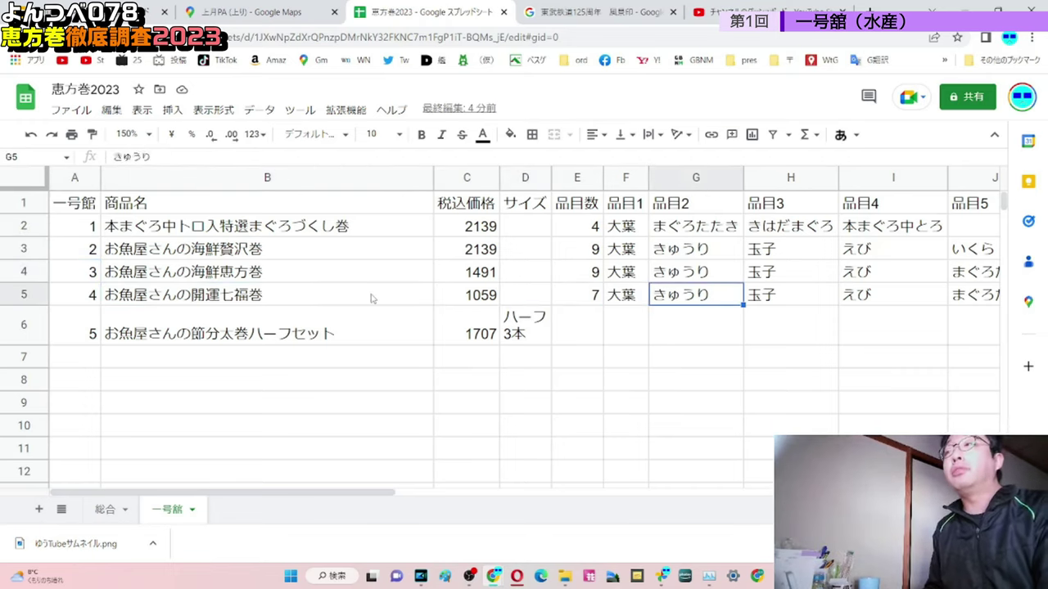
key("Right")
key("Right")
key("Right")
key("Right")
key("Right")
key("Right")
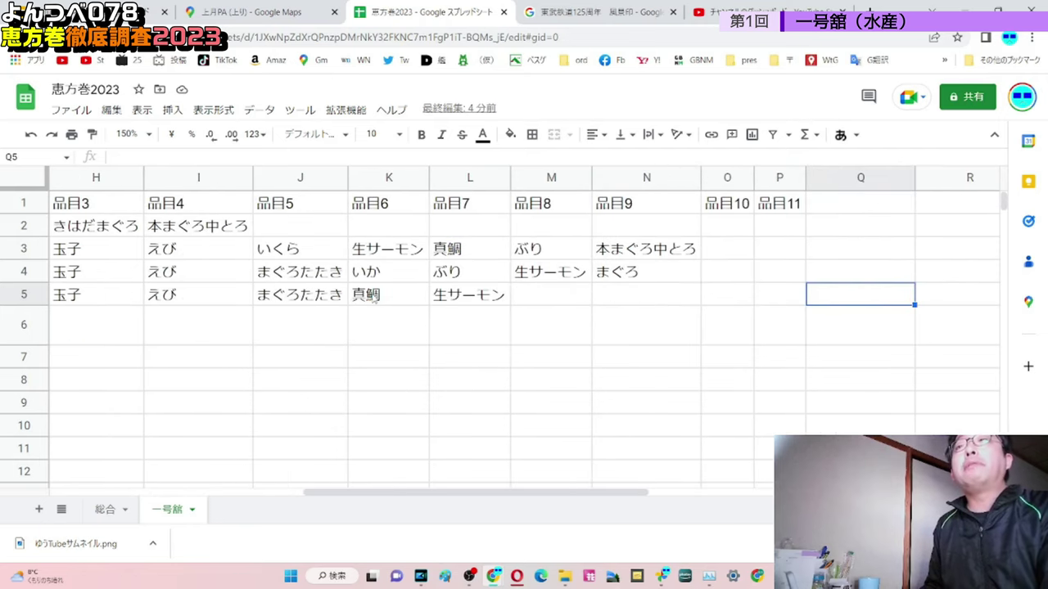
Go back over the ingredients of お魚屋さんの開運七福巻 from the last column to the row's first cell, A5
key("Left")
key("Left")
key("Left")
key("Left")
key("Left")
key("Left")
key("Left")
key("Left")
key("Left")
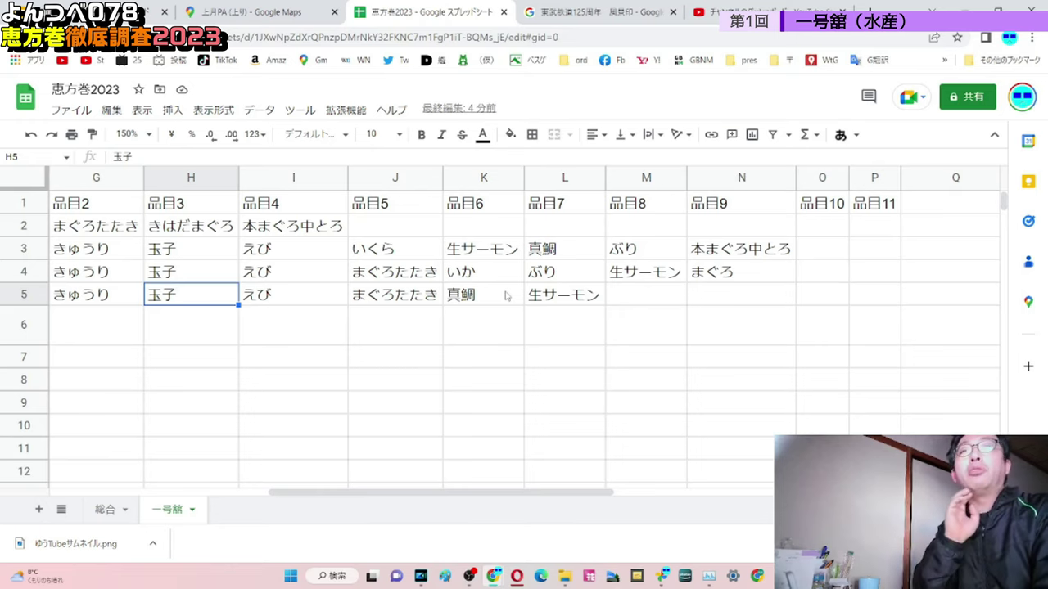
key("Left")
key("Left")
key("Left")
key("Left")
key("Left")
key("Left")
key("Left")
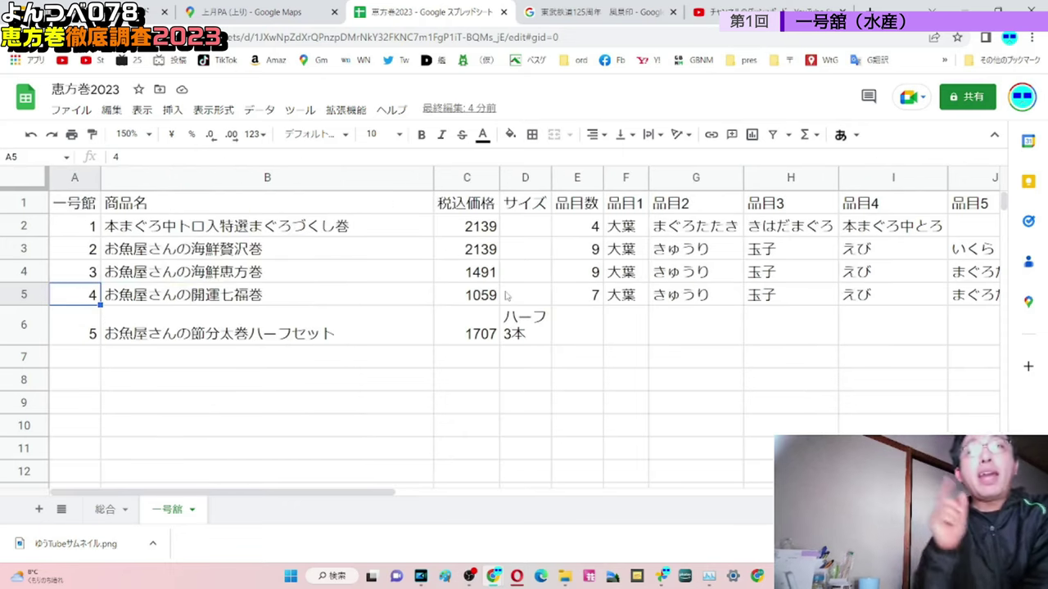
Select the 税込価格 of お魚屋さんの節分太巻ハーフセット in C6
key("Down")
key("Right")
key("Right")
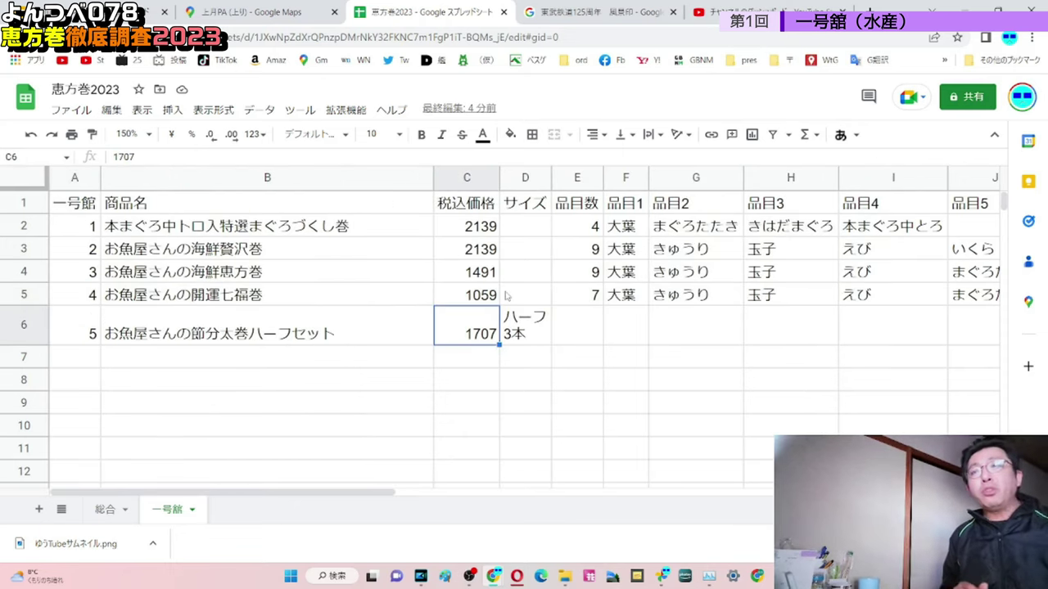